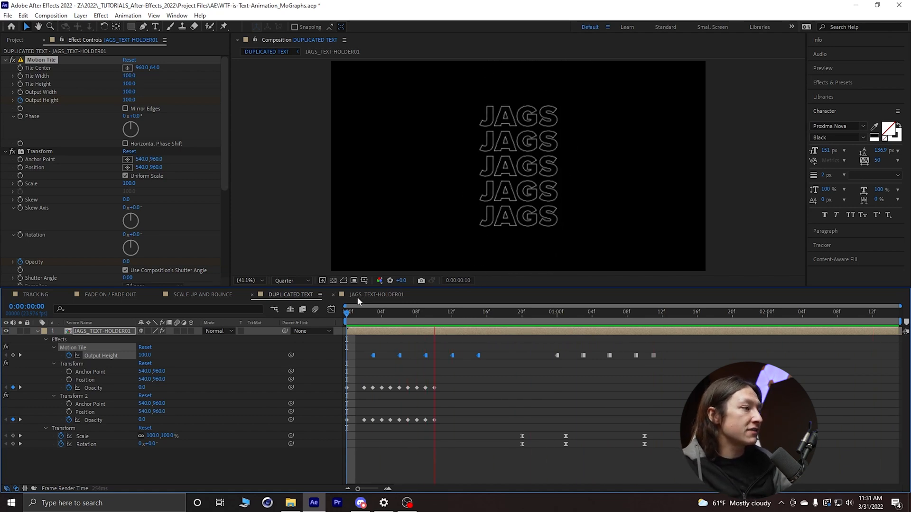
# Step: Delete the JAGS_TEXT-HOLDER01 layer from the DUPLICATED TEXT composition
pyautogui.moveTo(379, 316); pyautogui.dragTo(435, 323)
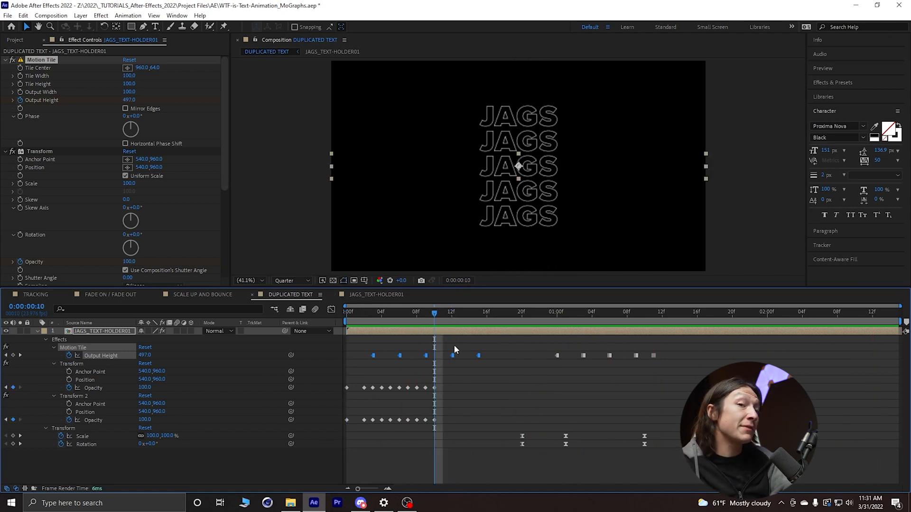
pyautogui.press('Delete')
pyautogui.click(467, 346)
pyautogui.click(475, 331)
pyautogui.press('Delete')
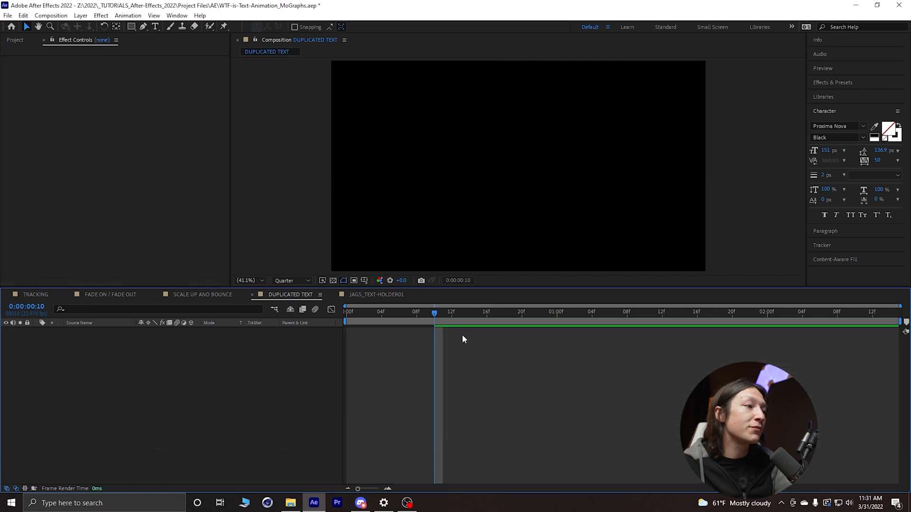
# Step: Create a new text layer in the composition reading "tutorial"
pyautogui.doubleClick(155, 27)
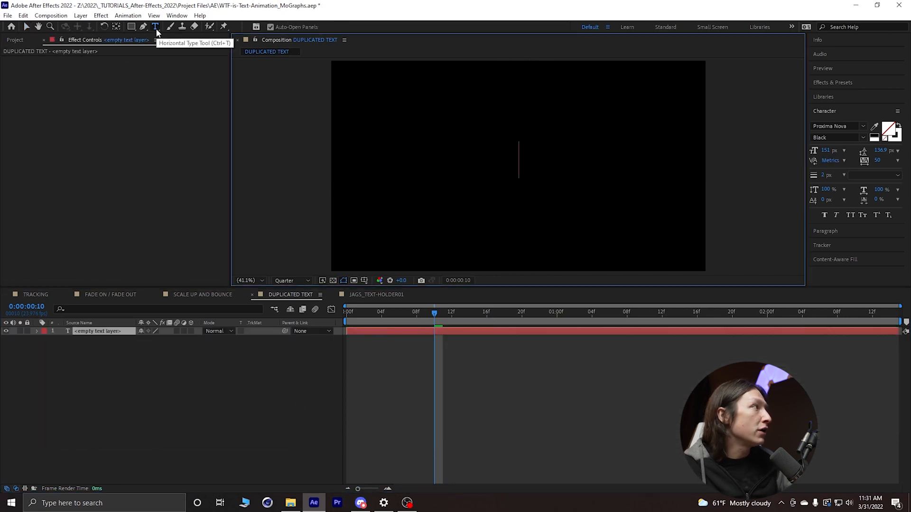
pyautogui.write('tutorial')
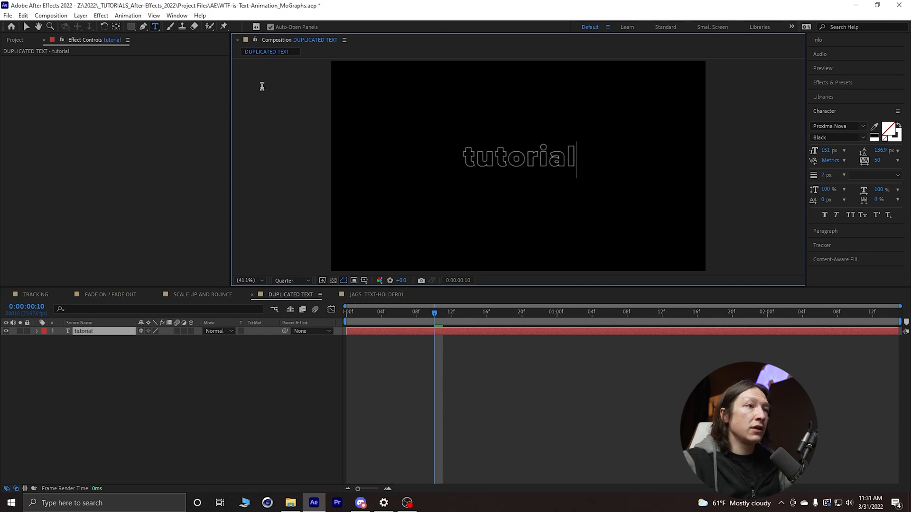
pyautogui.press('KP_Enter')
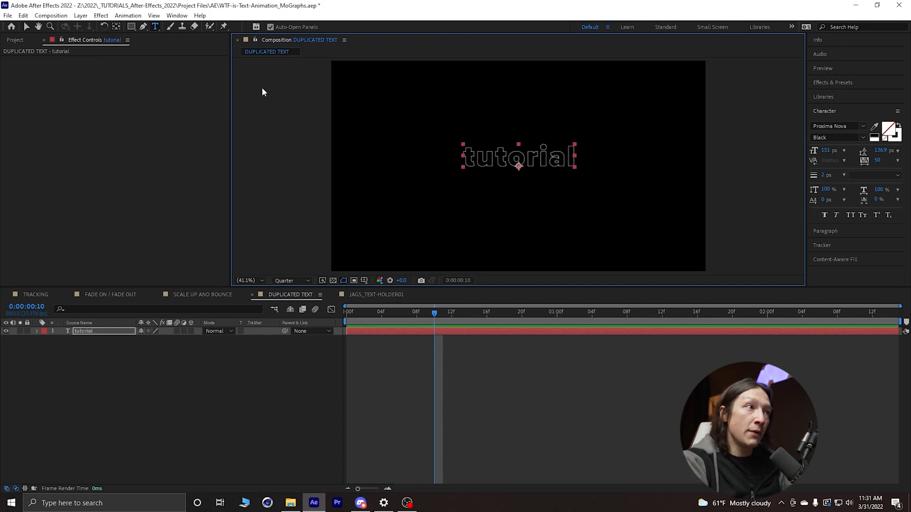
# Step: Center the text layer's anchor point and the layer itself in the composition, and apply All Caps
pyautogui.hotkey('ctrl', 'alt', 'Home')
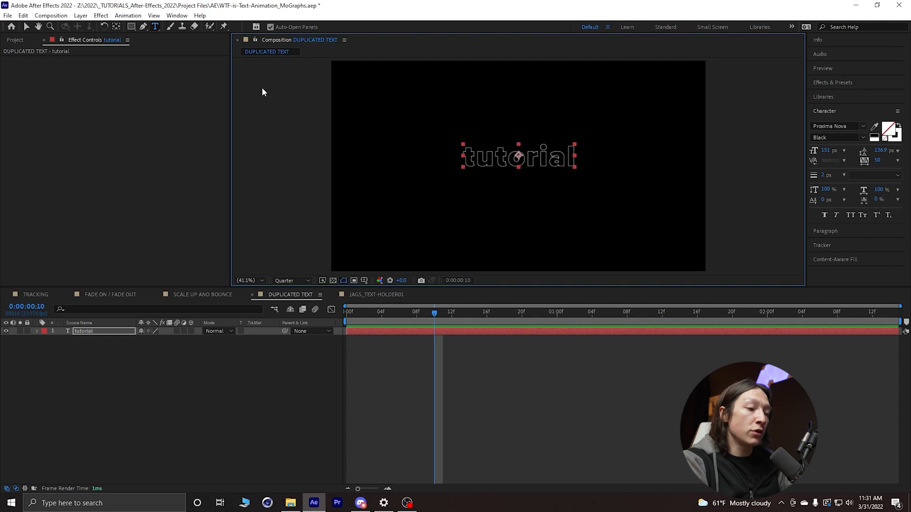
pyautogui.hotkey('ctrl', 'Home')
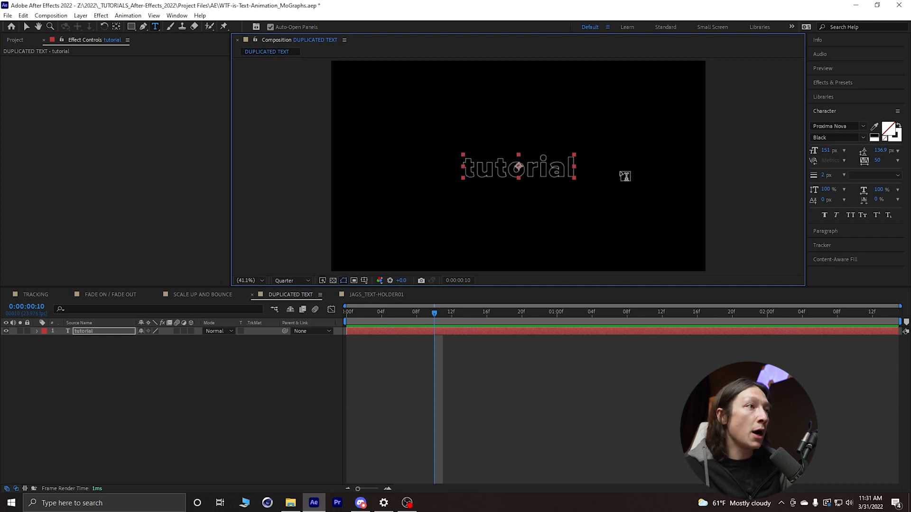
pyautogui.press('v')
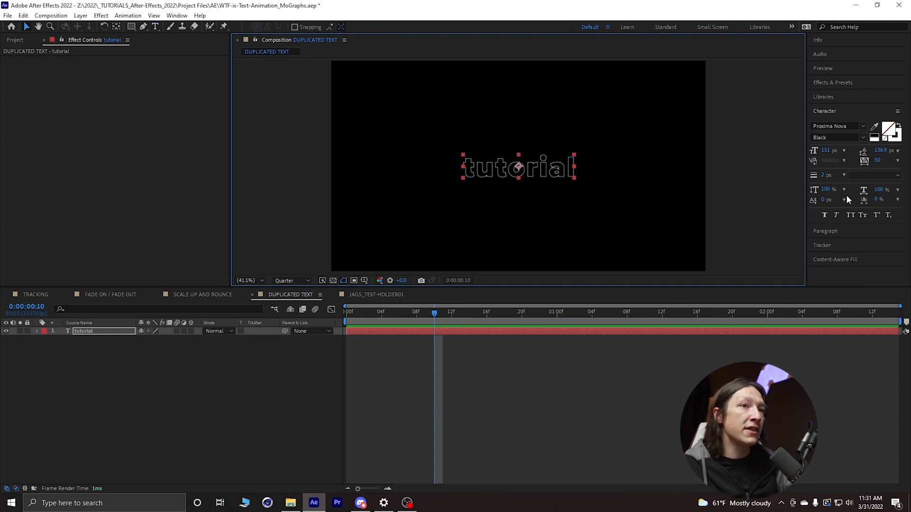
pyautogui.click(851, 215)
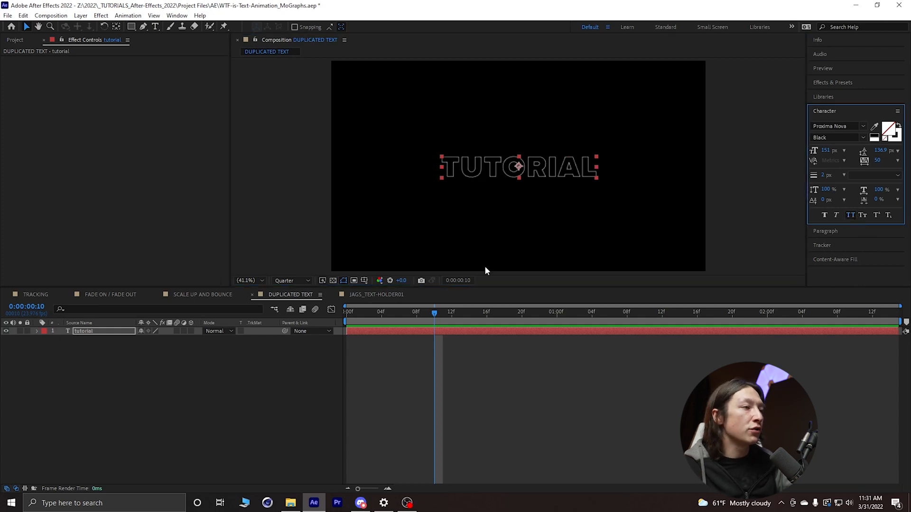
# Step: Pre-compose the tutorial text layer into a new composition named TutorialCompHolder
pyautogui.rightClick(98, 335)
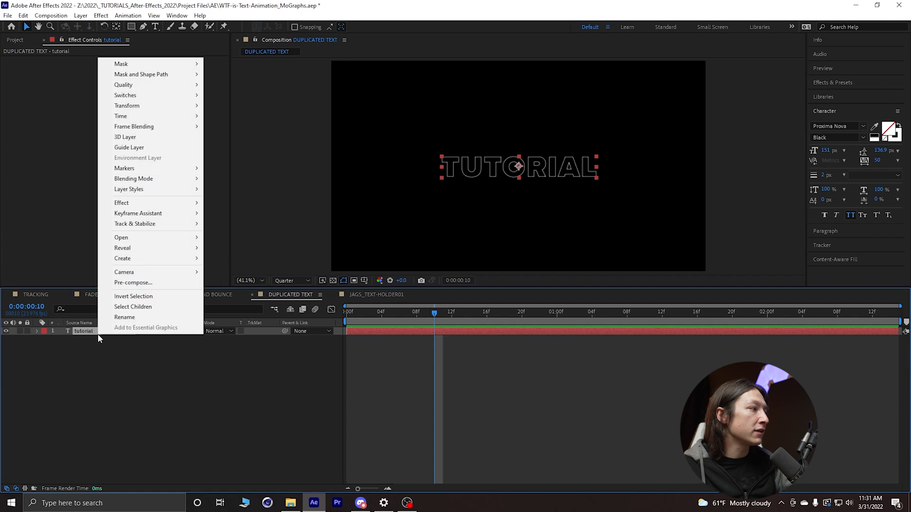
pyautogui.click(155, 283)
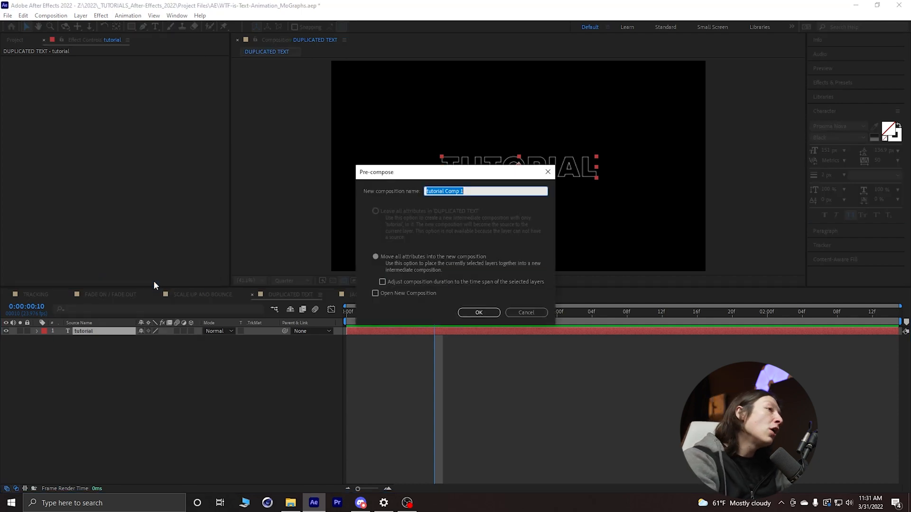
pyautogui.write('TutorialCompHolder')
pyautogui.press('Return')
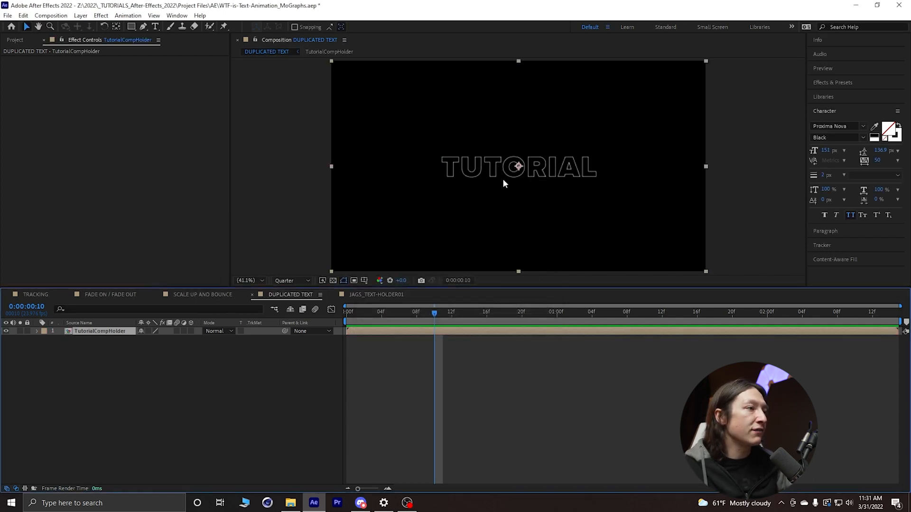
# Step: Open the TutorialCompHolder composition with its tutorial text layer selected
pyautogui.doubleClick(96, 332)
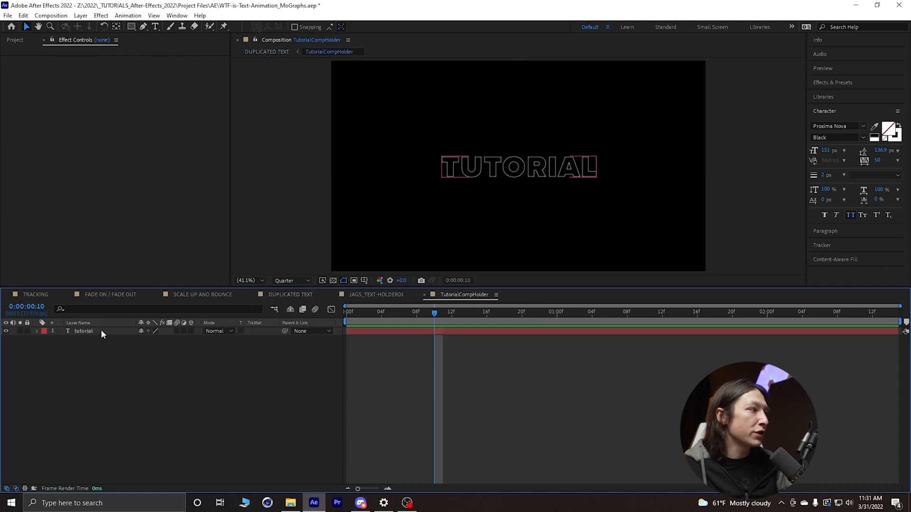
pyautogui.click(101, 331)
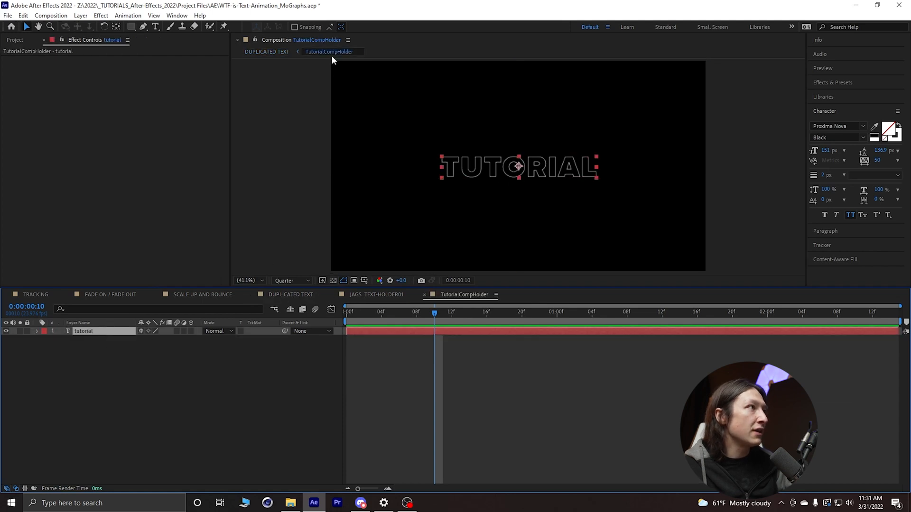
pyautogui.click(275, 54)
pyautogui.doubleClick(98, 332)
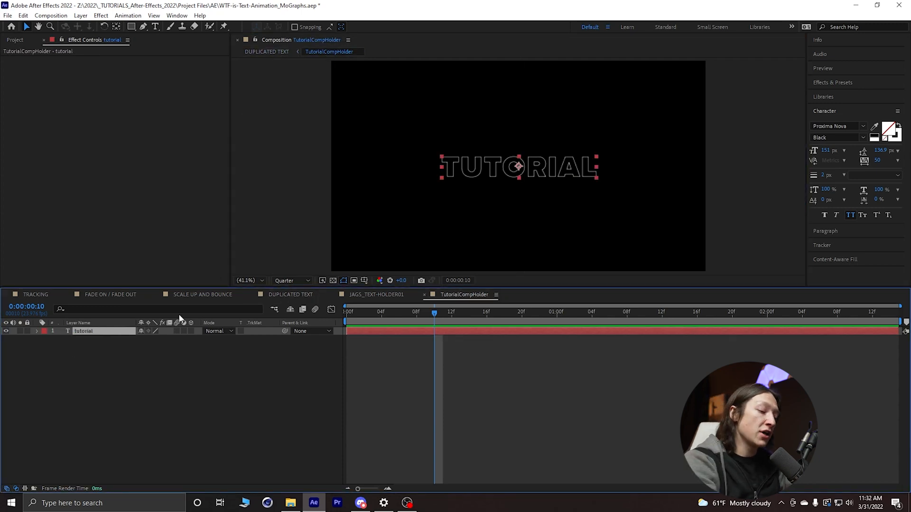
# Step: Reduce the height of the TutorialCompHolder composition to 192 px in its composition settings
pyautogui.click(51, 15)
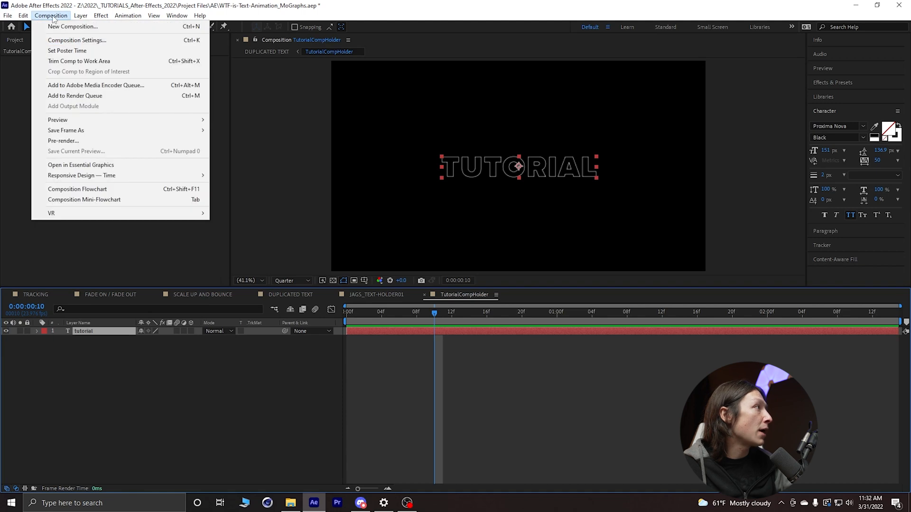
pyautogui.click(80, 40)
pyautogui.moveTo(203, 107); pyautogui.dragTo(507, 121)
pyautogui.moveTo(443, 199); pyautogui.dragTo(420, 202)
pyautogui.moveTo(471, 120); pyautogui.dragTo(132, 86)
pyautogui.moveTo(97, 163)
pyautogui.mouseDown()
pyautogui.moveTo(46, 160)
pyautogui.moveTo(92, 175)
pyautogui.moveTo(71, 164)
pyautogui.moveTo(100, 167)
pyautogui.moveTo(90, 167)
pyautogui.mouseUp()
pyautogui.click(98, 163)
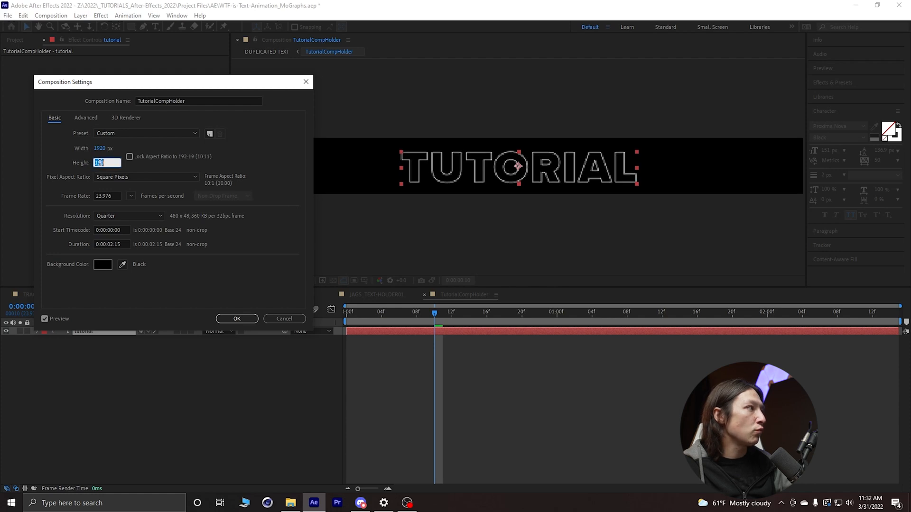
pyautogui.press('Return')
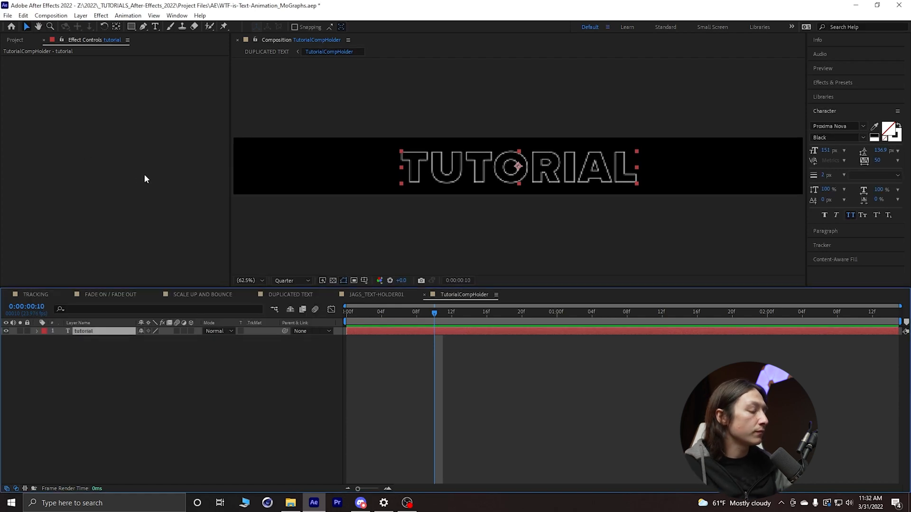
# Step: Set the TutorialCompHolder composition's height to 130 px so it closely fits the text
pyautogui.hotkey('ctrl', 'k')
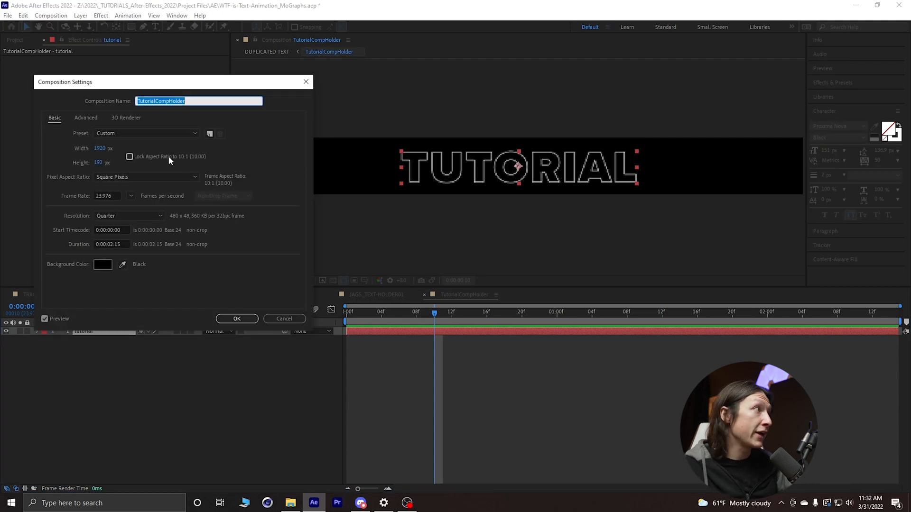
pyautogui.moveTo(97, 163); pyautogui.dragTo(105, 164)
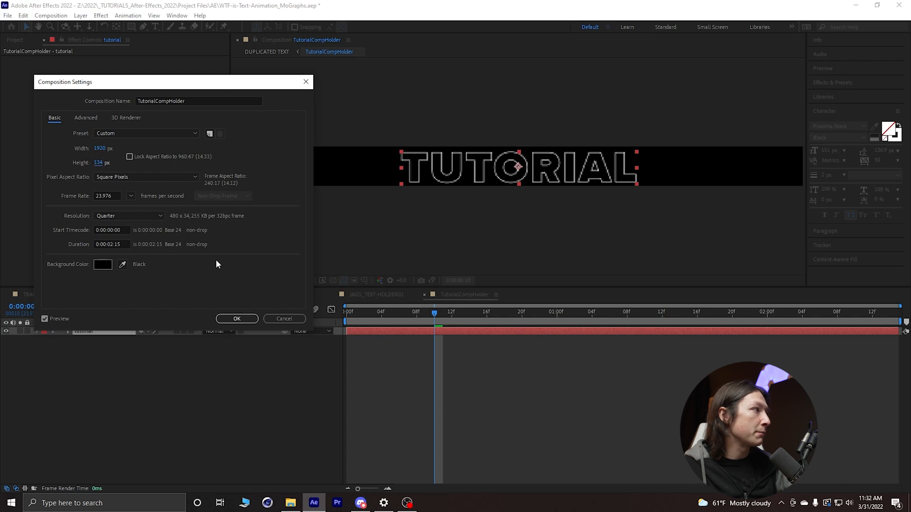
pyautogui.click(98, 163)
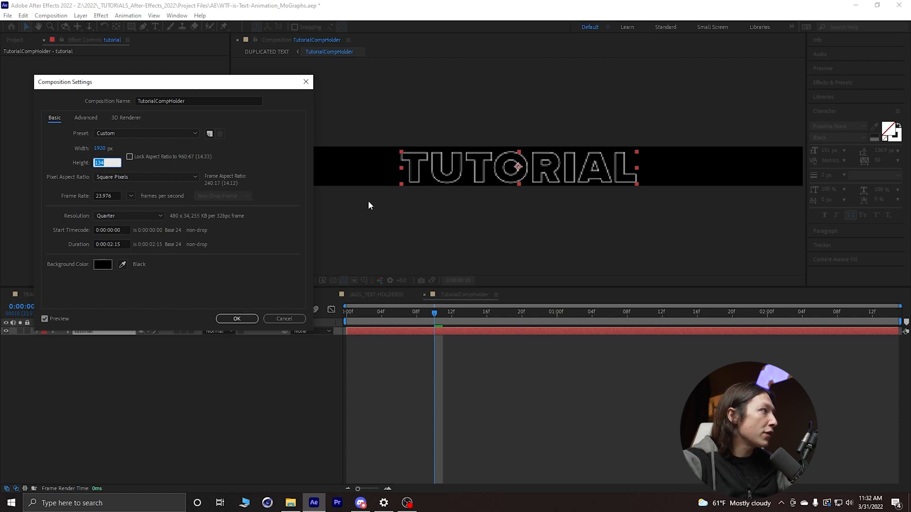
pyautogui.press('Return')
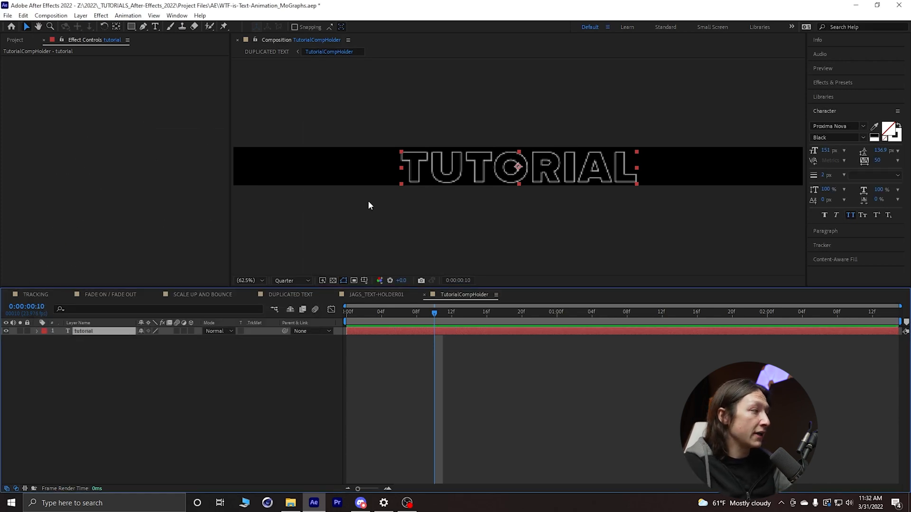
# Step: Check the composition height and set the tutorial text layer's Y position to 65, half of that height
pyautogui.press('p')
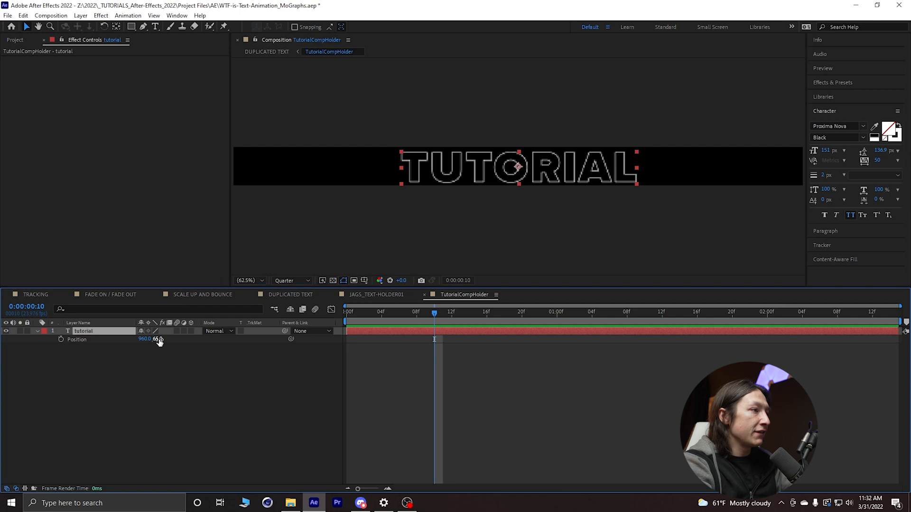
pyautogui.hotkey('ctrl', 'k')
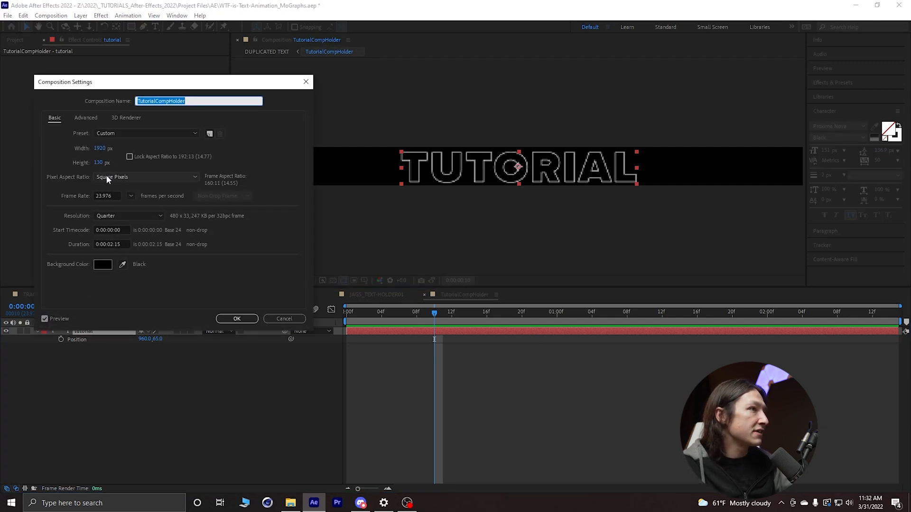
pyautogui.click(306, 81)
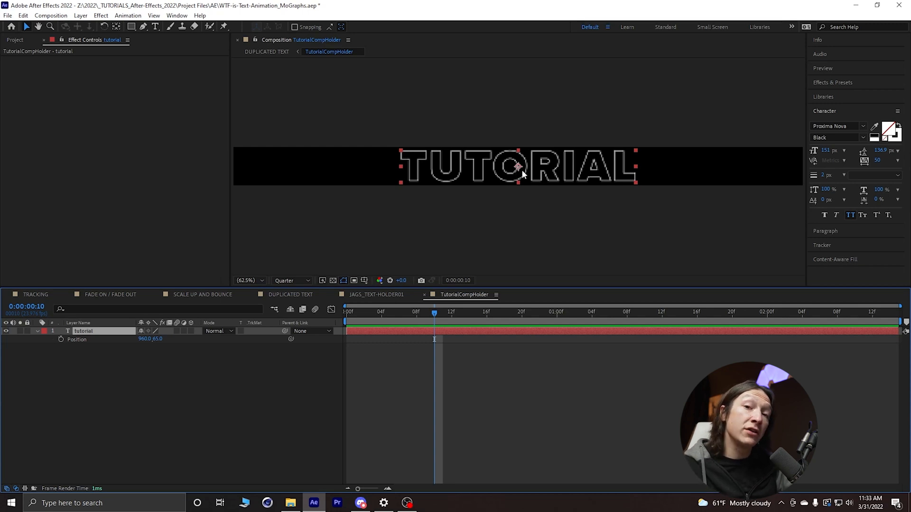
# Step: Return to the DUPLICATED TEXT composition and apply the Motion Tile effect to the TutorialCompHolder layer
pyautogui.click(275, 53)
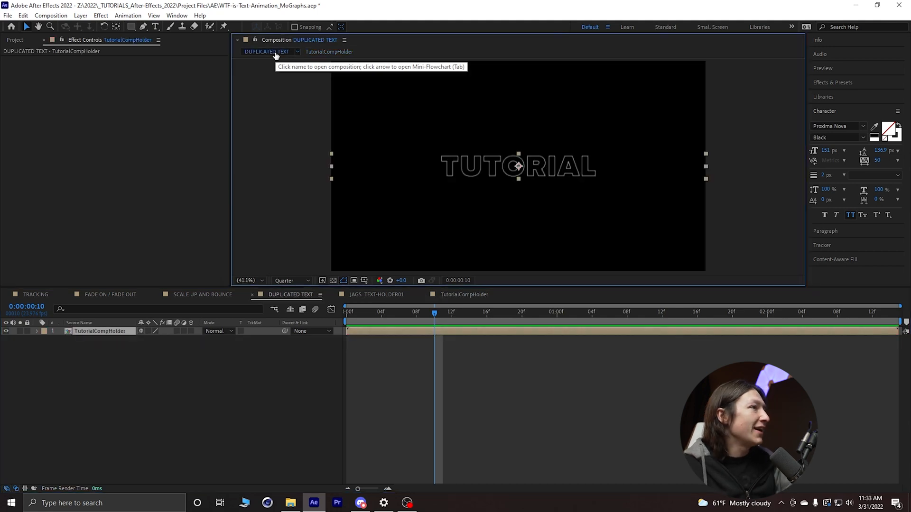
pyautogui.click(145, 378)
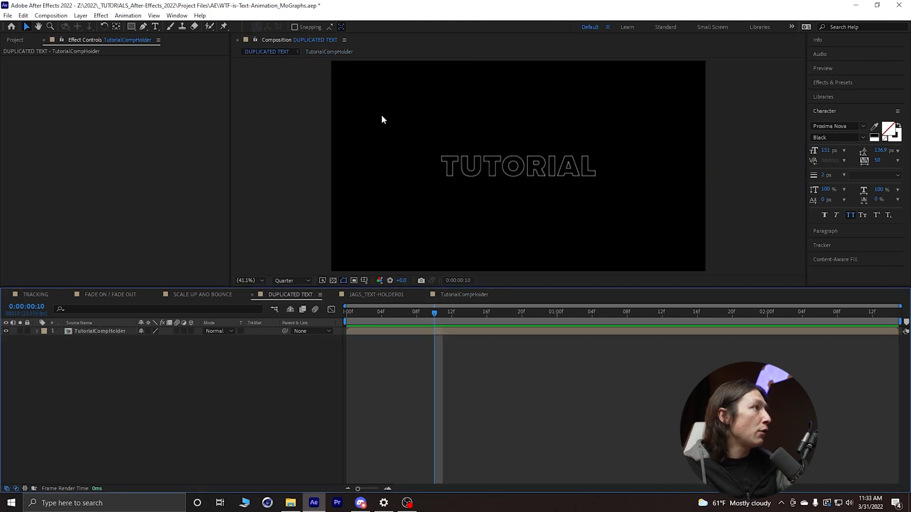
pyautogui.click(93, 331)
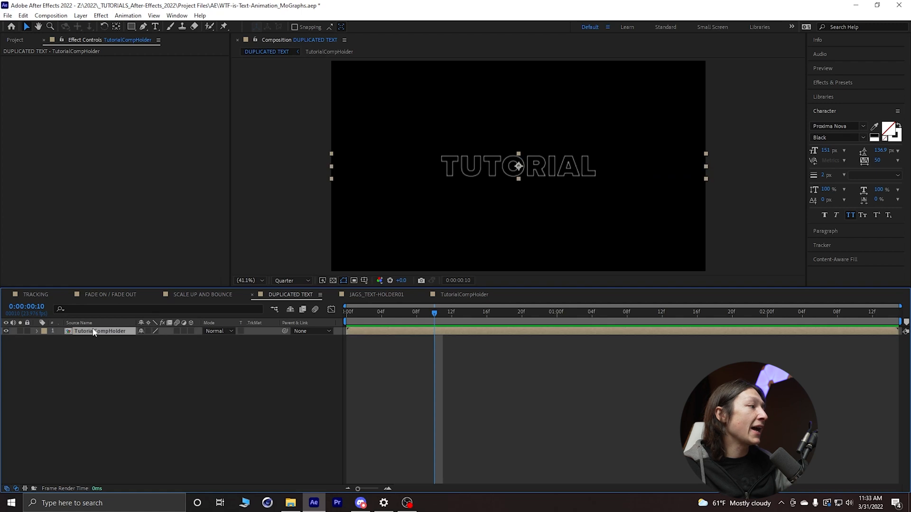
pyautogui.click(834, 83)
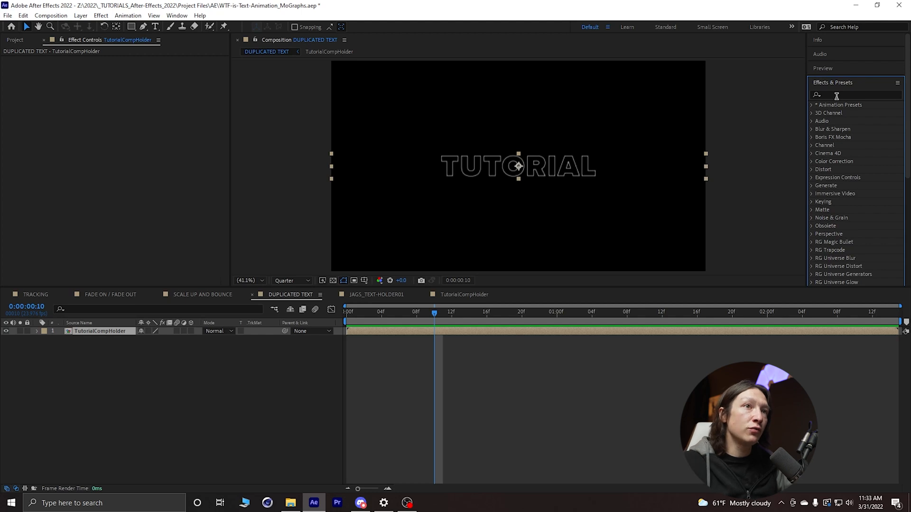
pyautogui.click(839, 94)
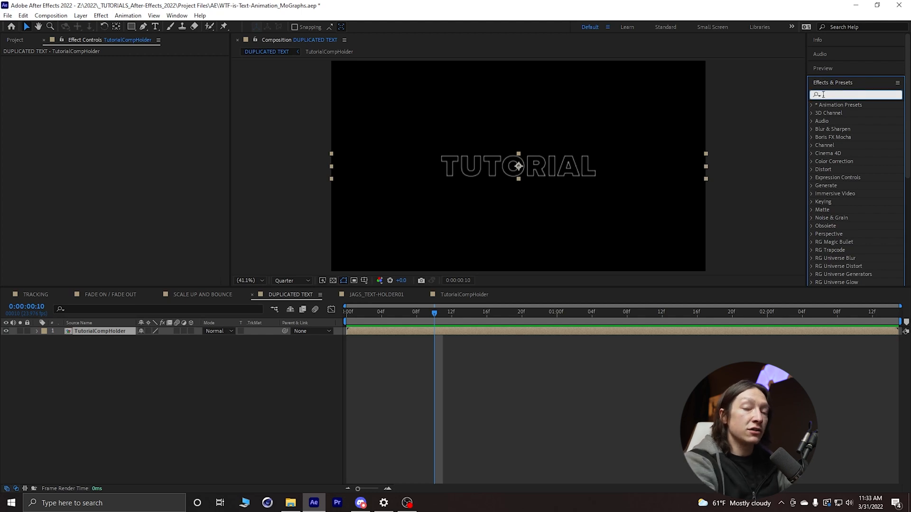
pyautogui.write('motion tile')
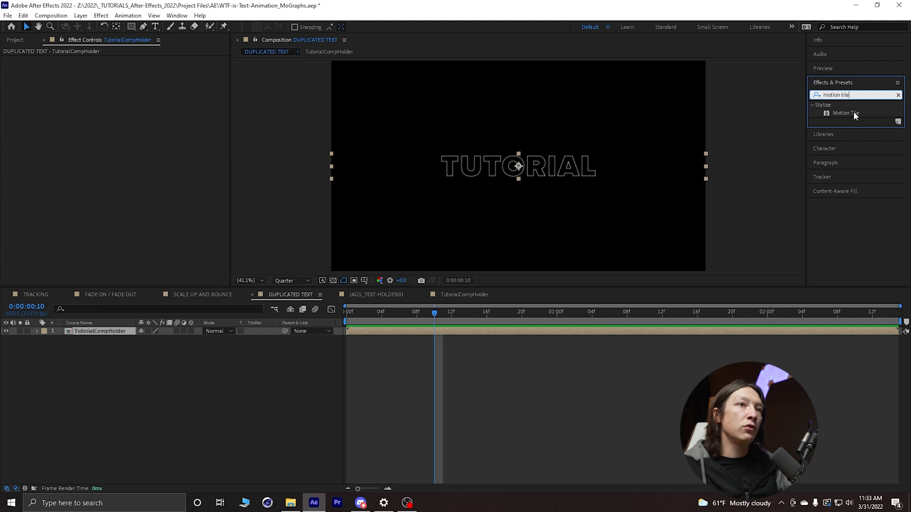
pyautogui.moveTo(853, 112); pyautogui.dragTo(109, 331)
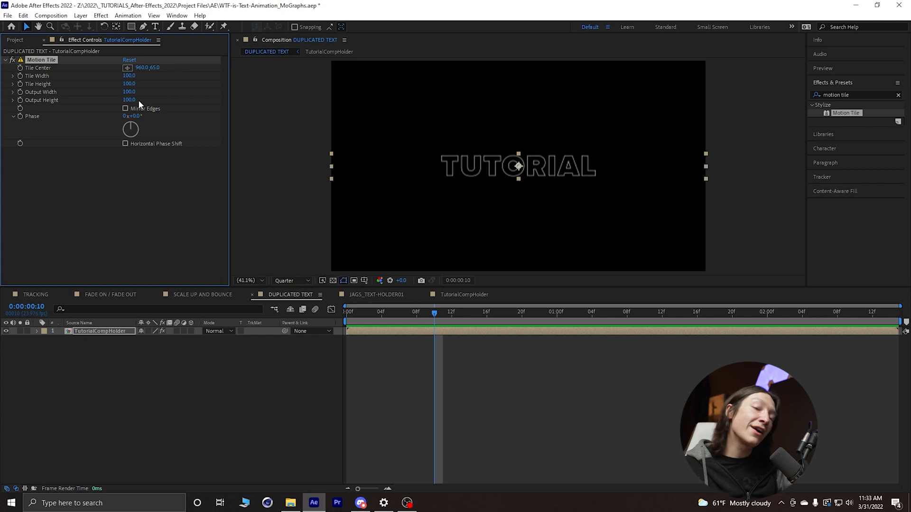
# Step: Set Motion Tile's Output Height to 0 and start keyframing it at frame 8
pyautogui.moveTo(123, 100); pyautogui.dragTo(73, 95)
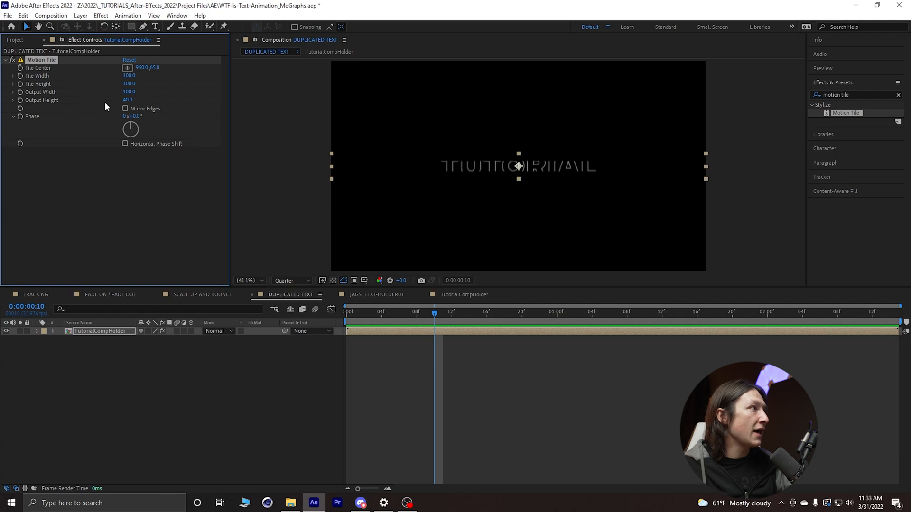
pyautogui.moveTo(124, 99); pyautogui.dragTo(100, 111)
pyautogui.moveTo(416, 313)
pyautogui.mouseDown()
pyautogui.moveTo(381, 317)
pyautogui.moveTo(417, 320)
pyautogui.mouseUp()
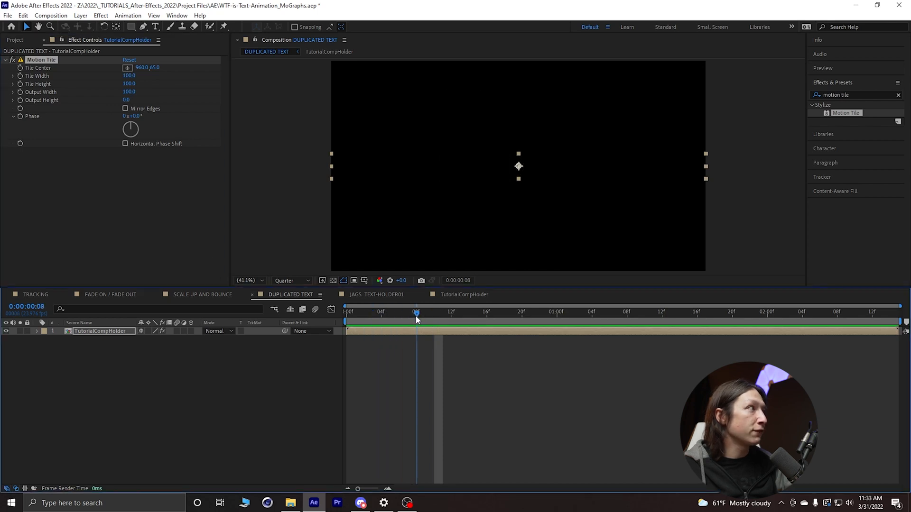
pyautogui.click(20, 100)
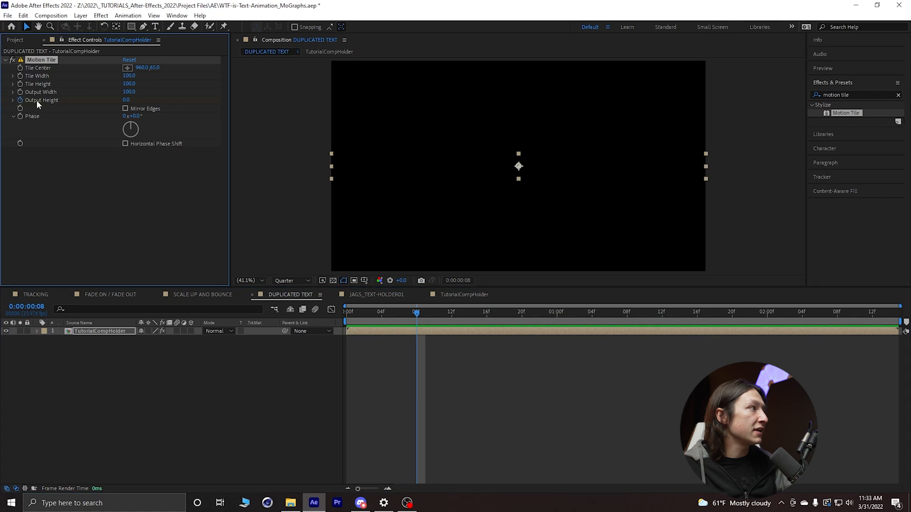
# Step: Set the Motion Tile Output Height keyframe at frame 8 to 100
pyautogui.click(128, 101)
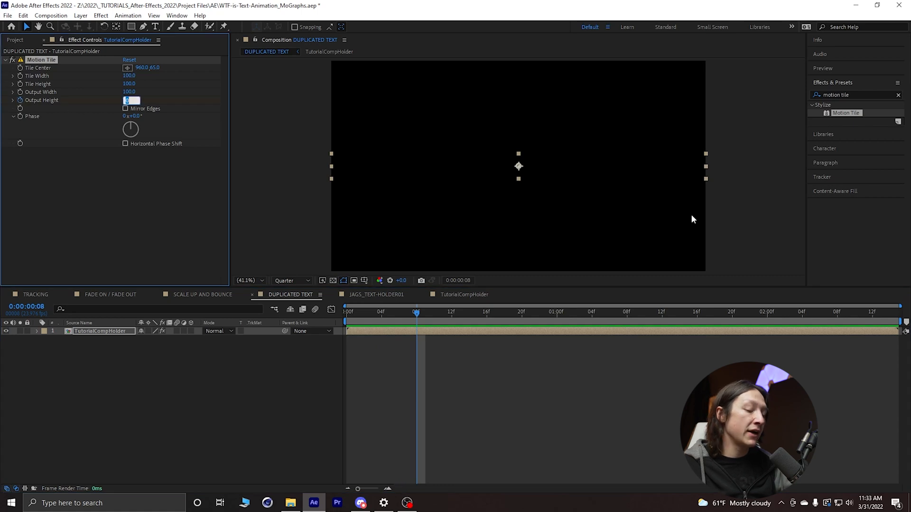
pyautogui.write('100')
pyautogui.press('Return')
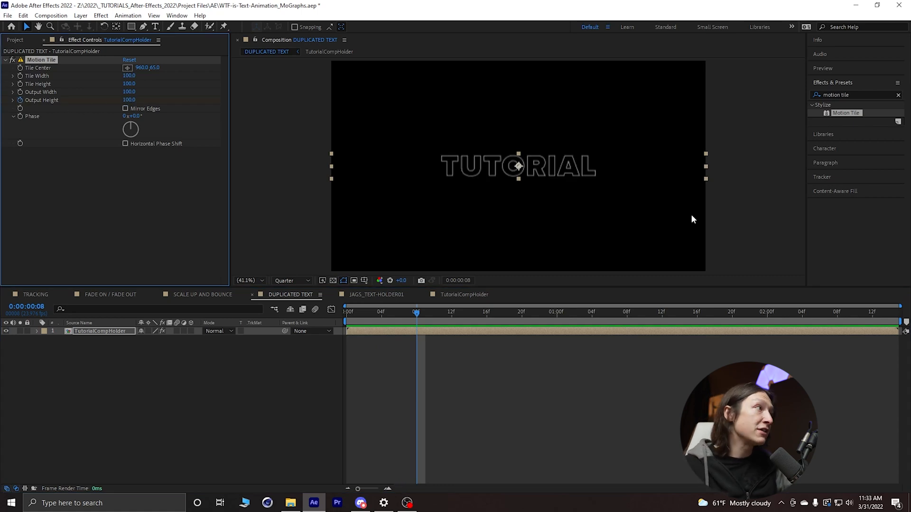
# Step: Keyframe Motion Tile's Output Height at 290 on frame 12 so three full copies of the text fit
pyautogui.click(417, 315)
pyautogui.moveTo(416, 315); pyautogui.dragTo(450, 314)
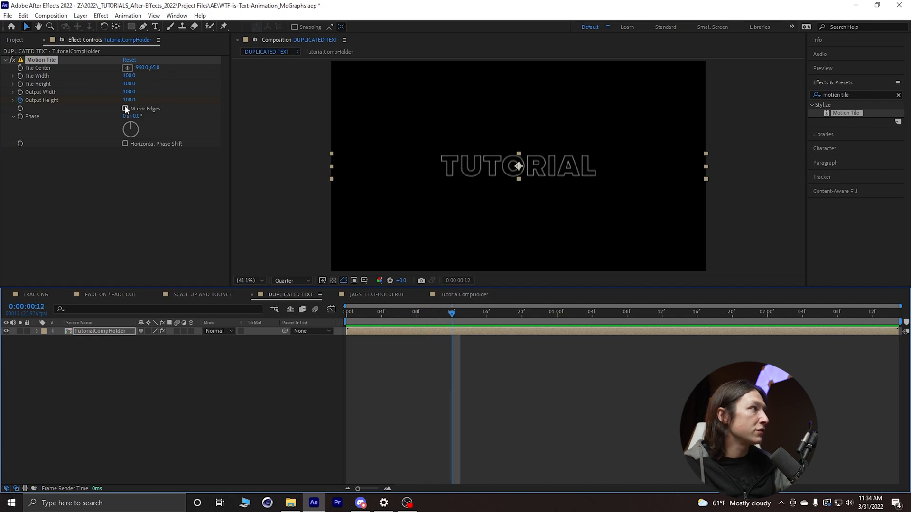
pyautogui.moveTo(125, 103); pyautogui.dragTo(140, 108)
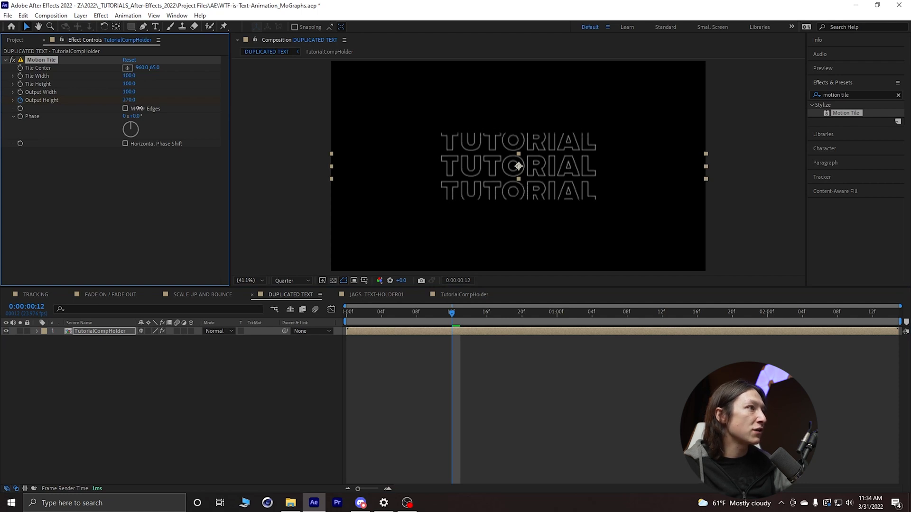
pyautogui.click(129, 100)
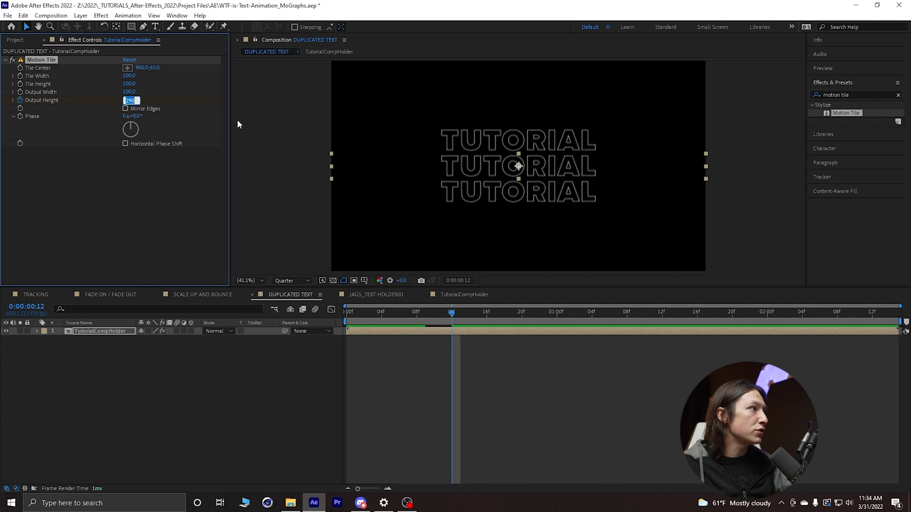
pyautogui.write('290')
pyautogui.press('Return')
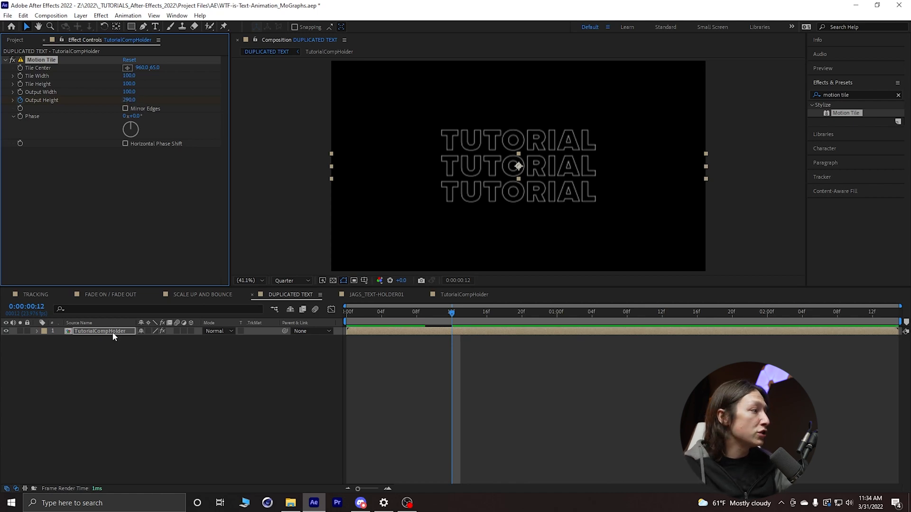
# Step: Reveal the layer's keyframes and keyframe Output Height at 500 on frame 16 and 710 on frame 20
pyautogui.press('u')
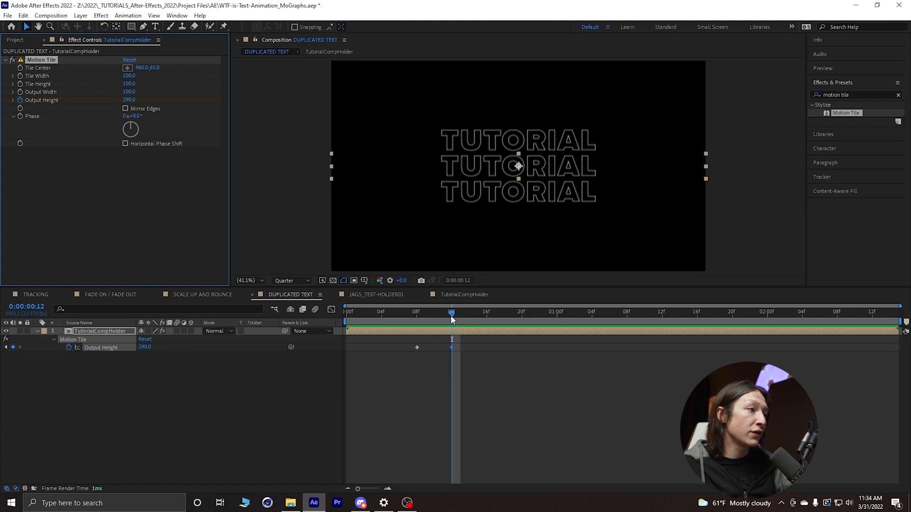
pyautogui.moveTo(452, 316); pyautogui.dragTo(487, 313)
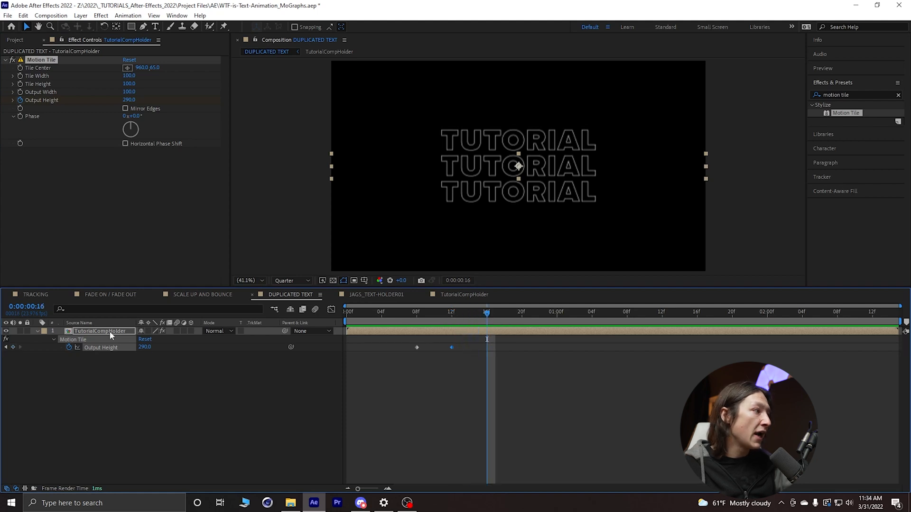
pyautogui.moveTo(146, 352); pyautogui.dragTo(155, 350)
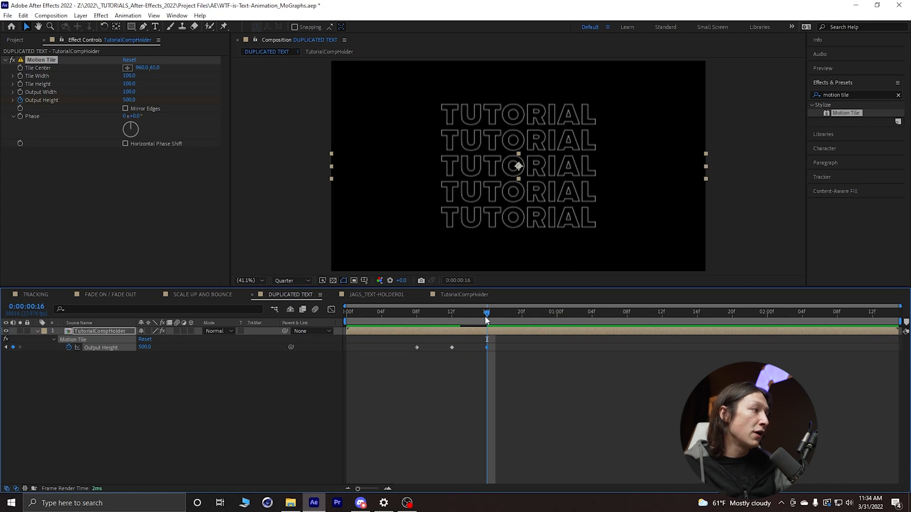
pyautogui.moveTo(487, 321); pyautogui.dragTo(522, 323)
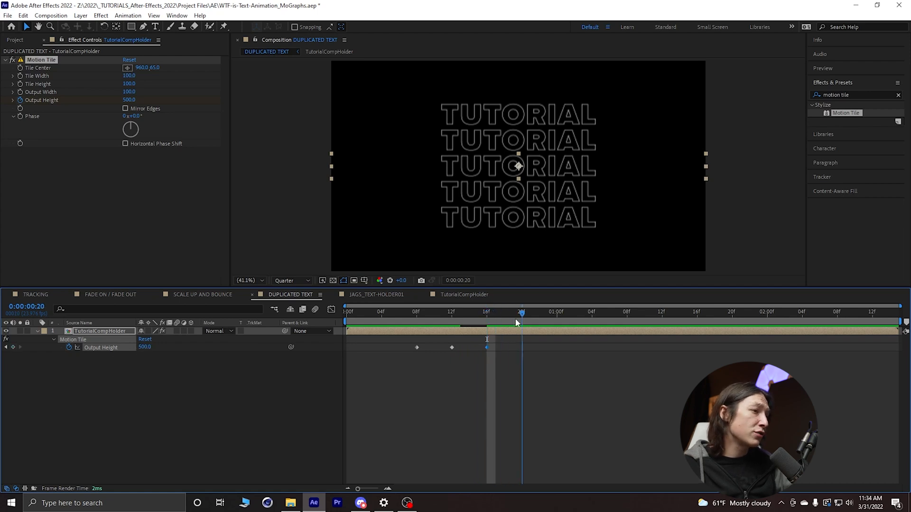
pyautogui.moveTo(143, 348)
pyautogui.mouseDown()
pyautogui.moveTo(152, 346)
pyautogui.moveTo(137, 344)
pyautogui.mouseUp()
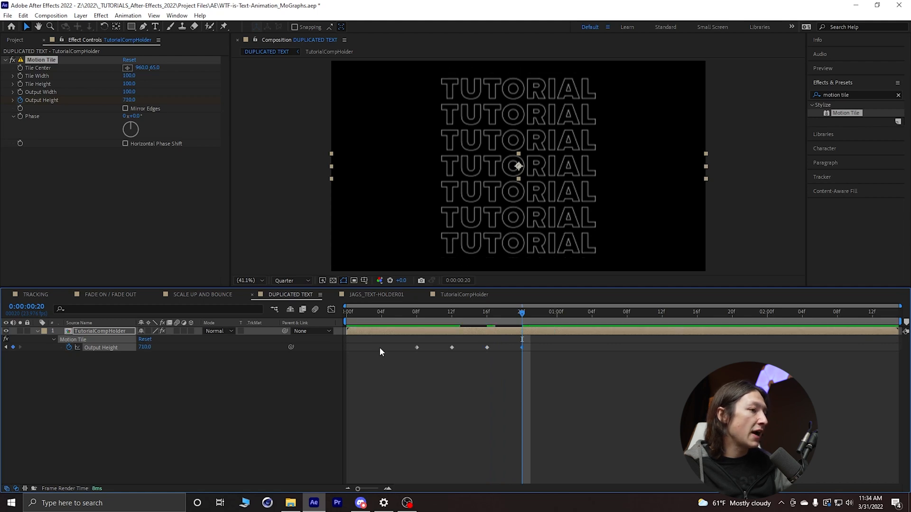
# Step: Keyframe a larger Output Height at 0:00:01:00 so the text copies fill the frame's full height, and preview the animation
pyautogui.click(526, 318)
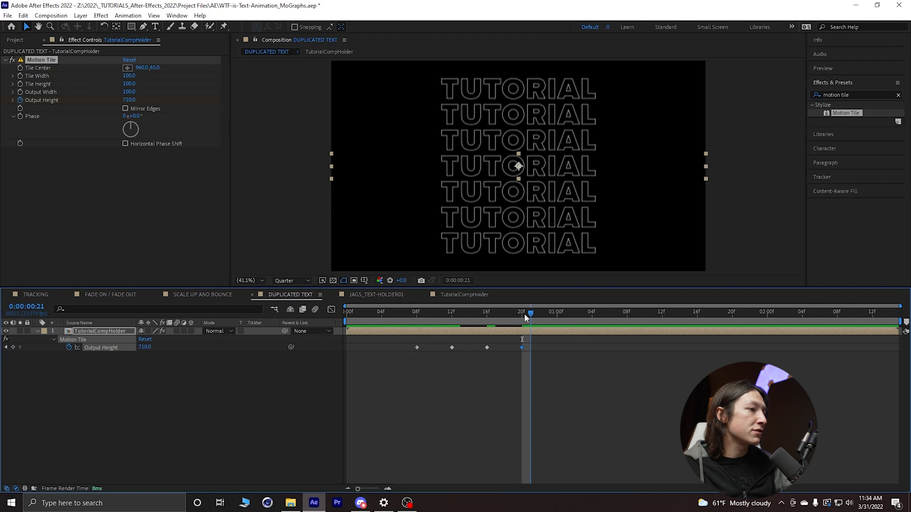
pyautogui.moveTo(530, 316); pyautogui.dragTo(557, 316)
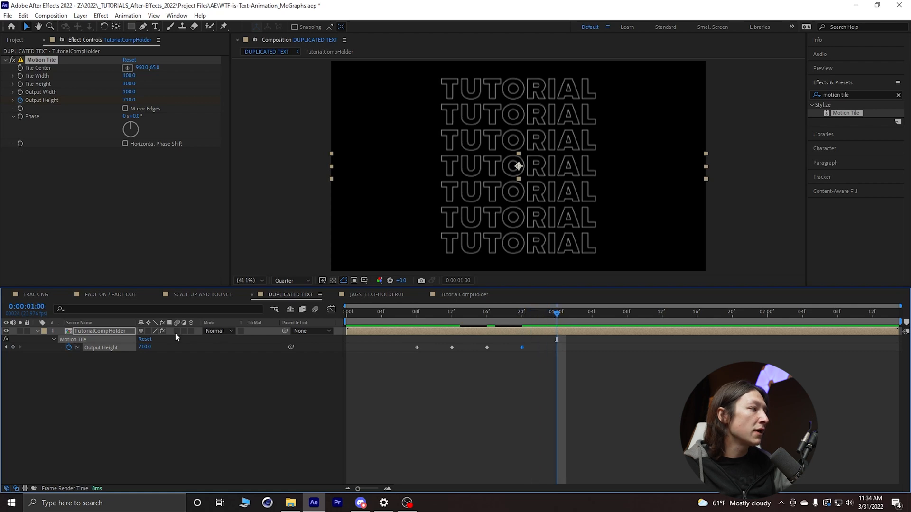
pyautogui.moveTo(144, 349); pyautogui.dragTo(152, 348)
pyautogui.click(406, 322)
pyautogui.press('space')
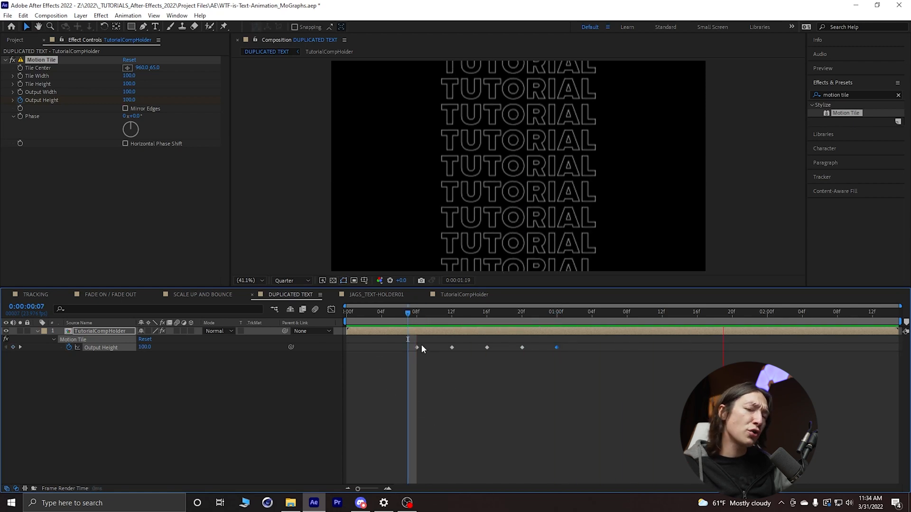
pyautogui.moveTo(415, 315); pyautogui.dragTo(466, 320)
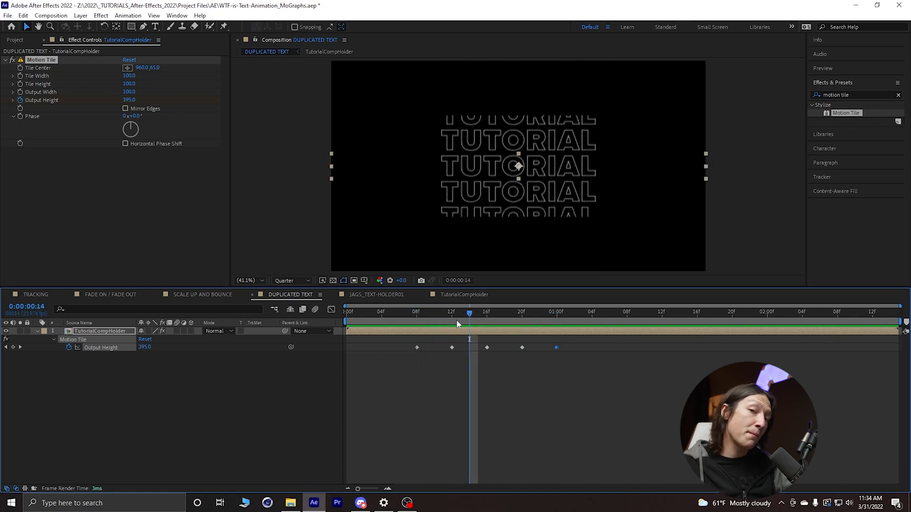
# Step: Convert all five Output Height keyframes to hold keyframes and preview the animation from the start
pyautogui.moveTo(611, 389); pyautogui.dragTo(396, 338)
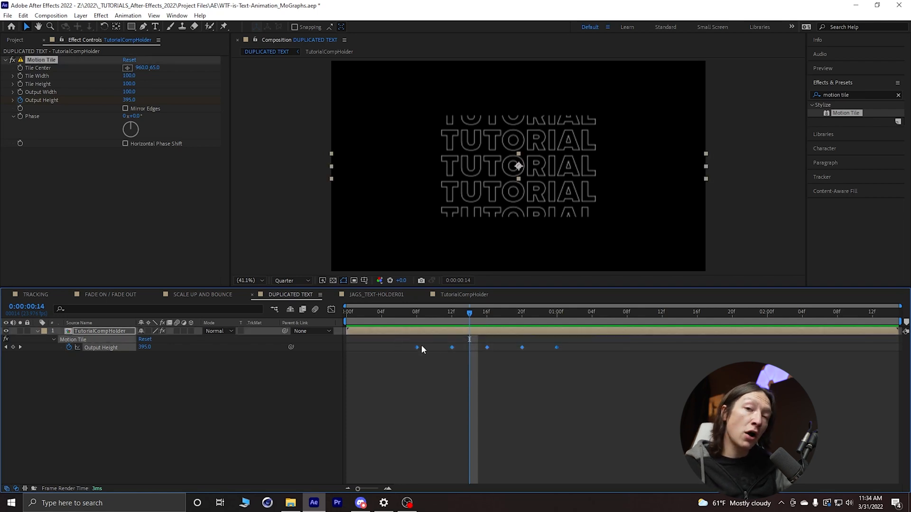
pyautogui.rightClick(524, 349)
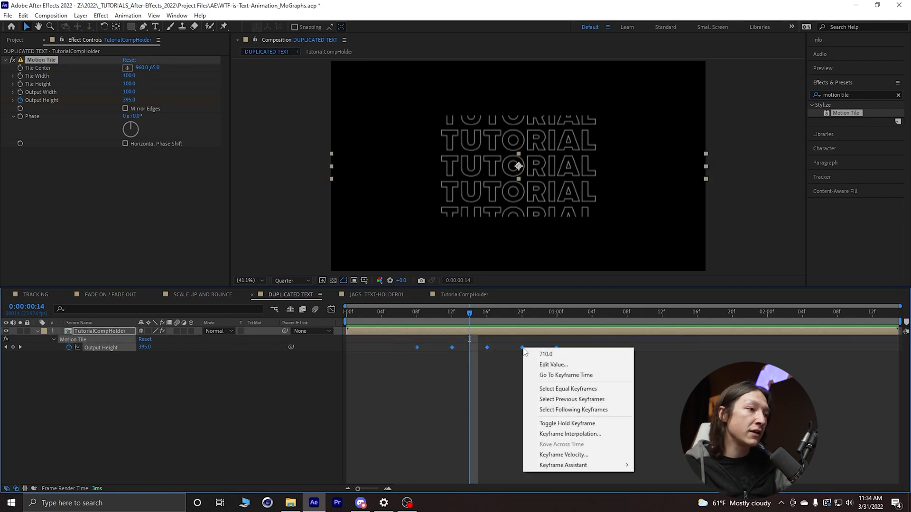
pyautogui.click(555, 425)
pyautogui.moveTo(470, 319); pyautogui.dragTo(415, 326)
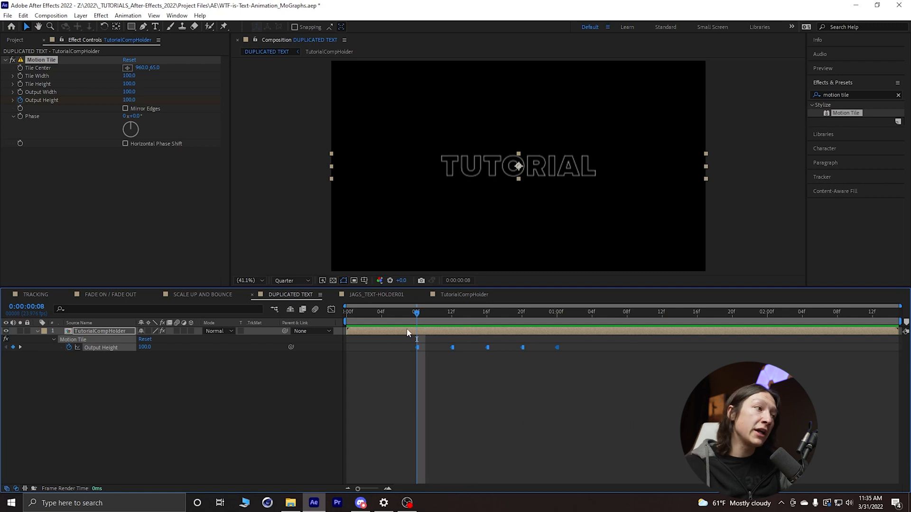
pyautogui.moveTo(421, 319); pyautogui.dragTo(338, 349)
pyautogui.press('space')
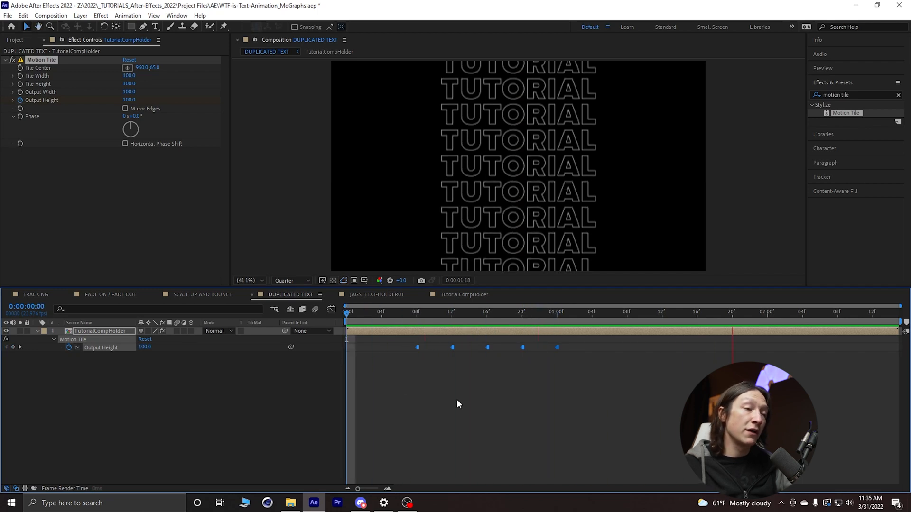
# Step: Compress the spacing of the hold keyframes so they run from frame 8 to about frame 18, and preview the result
pyautogui.moveTo(426, 314)
pyautogui.mouseDown()
pyautogui.moveTo(416, 319)
pyautogui.moveTo(461, 323)
pyautogui.moveTo(419, 322)
pyautogui.mouseUp()
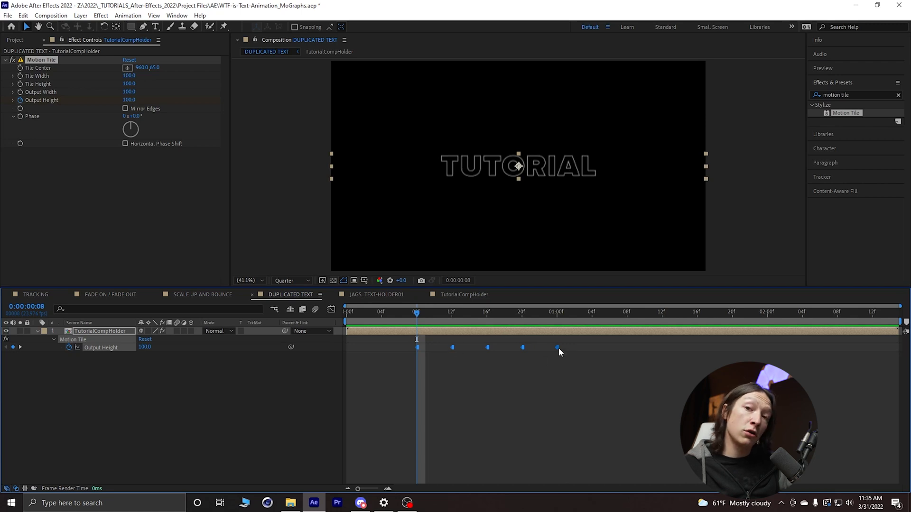
pyautogui.moveTo(558, 349); pyautogui.dragTo(504, 350)
pyautogui.click(382, 312)
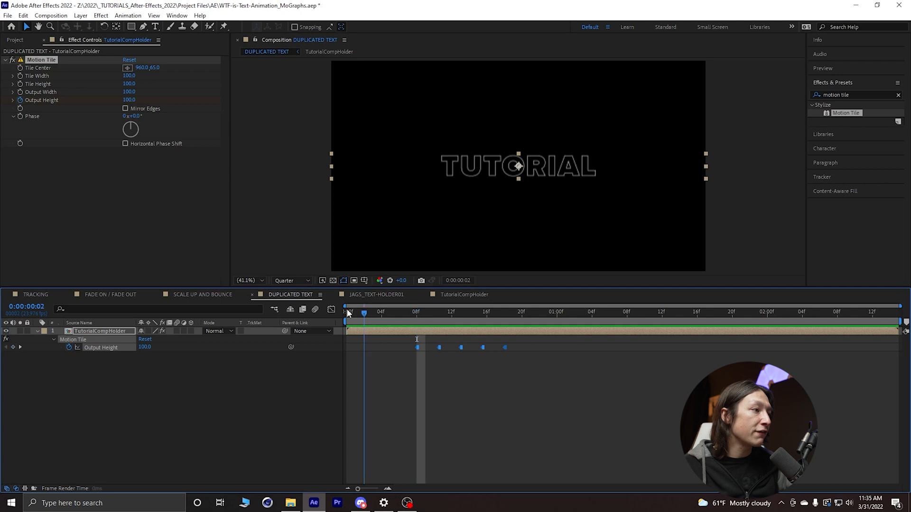
pyautogui.click(348, 312)
pyautogui.press('space')
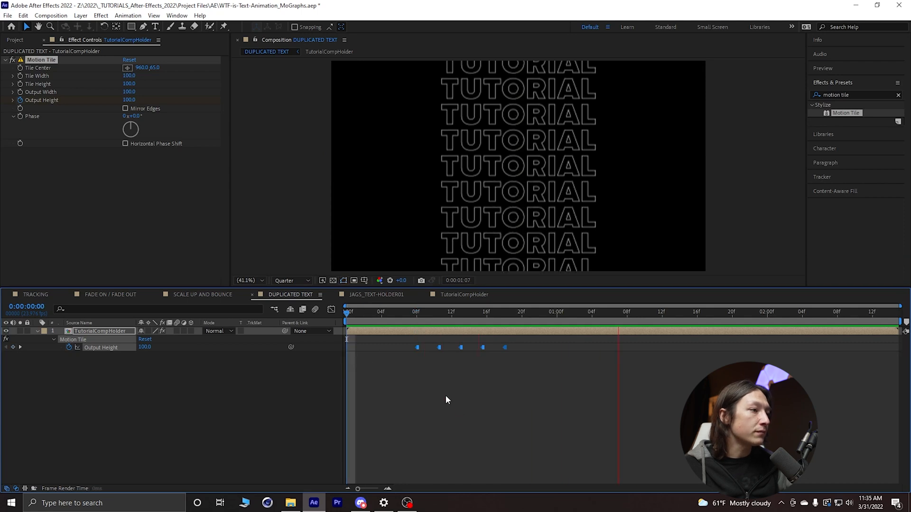
pyautogui.press('space')
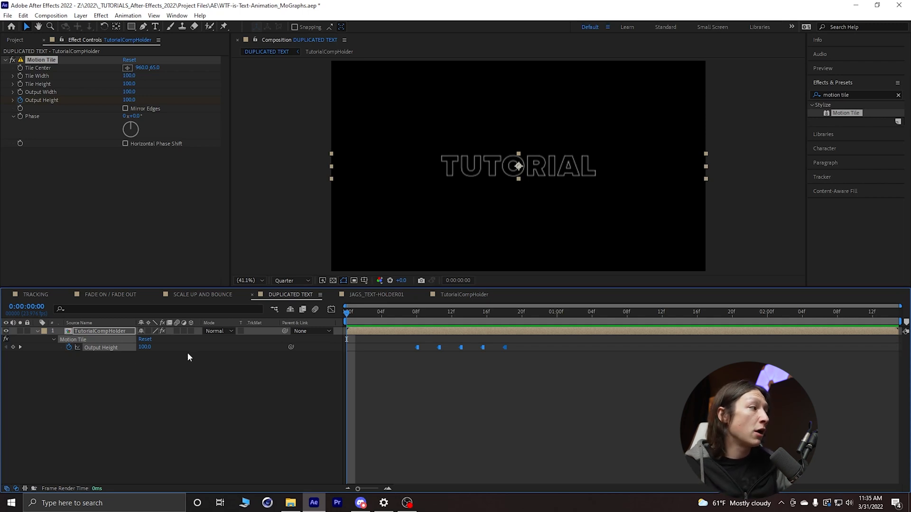
# Step: Open the TutorialCompHolder composition and apply the Decoder Fade In preset to the tutorial text layer at frame 0
pyautogui.click(134, 366)
pyautogui.click(109, 332)
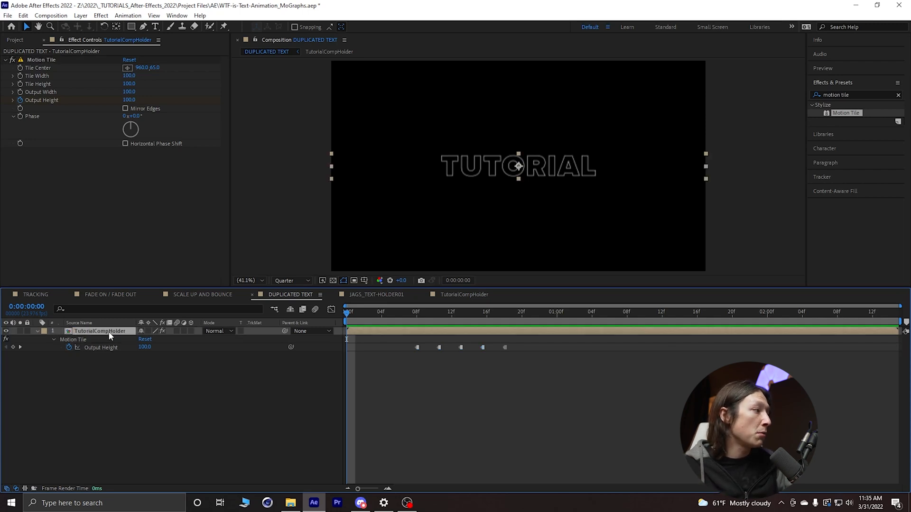
pyautogui.doubleClick(108, 332)
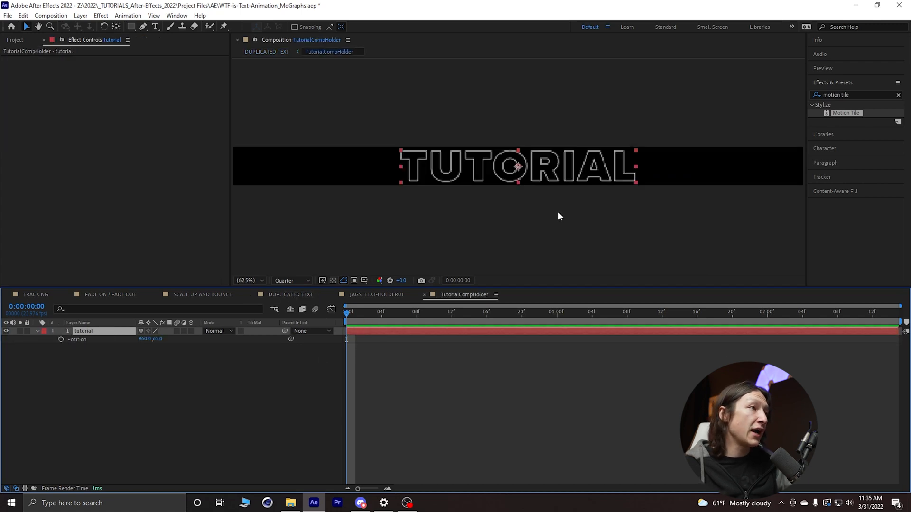
pyautogui.click(897, 94)
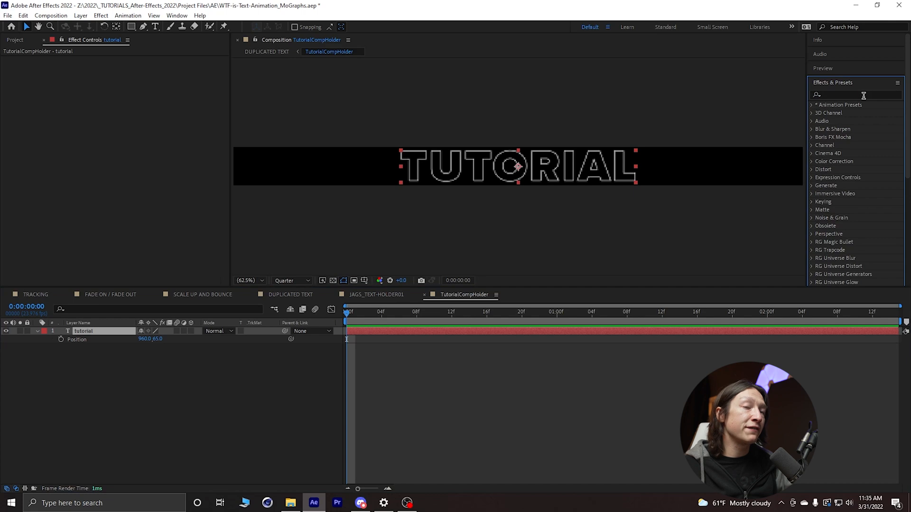
pyautogui.click(820, 95)
pyautogui.write('decoder')
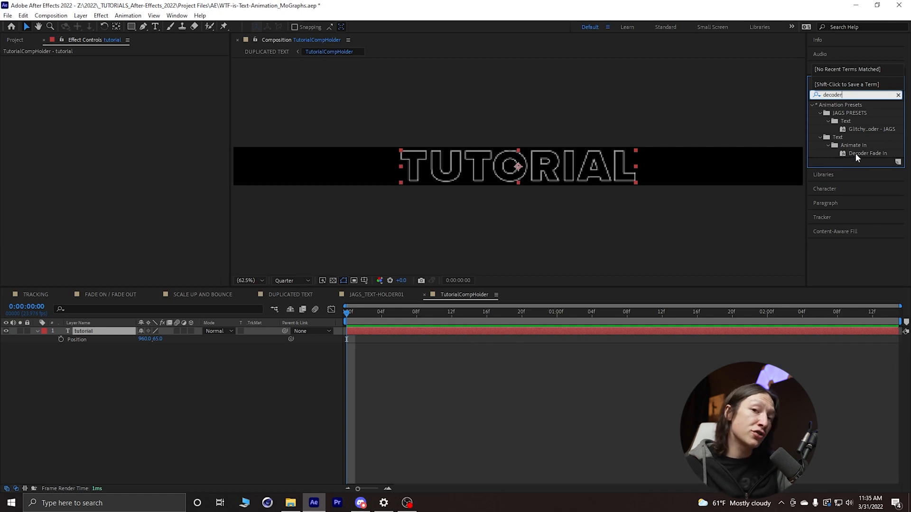
pyautogui.moveTo(855, 152); pyautogui.dragTo(85, 335)
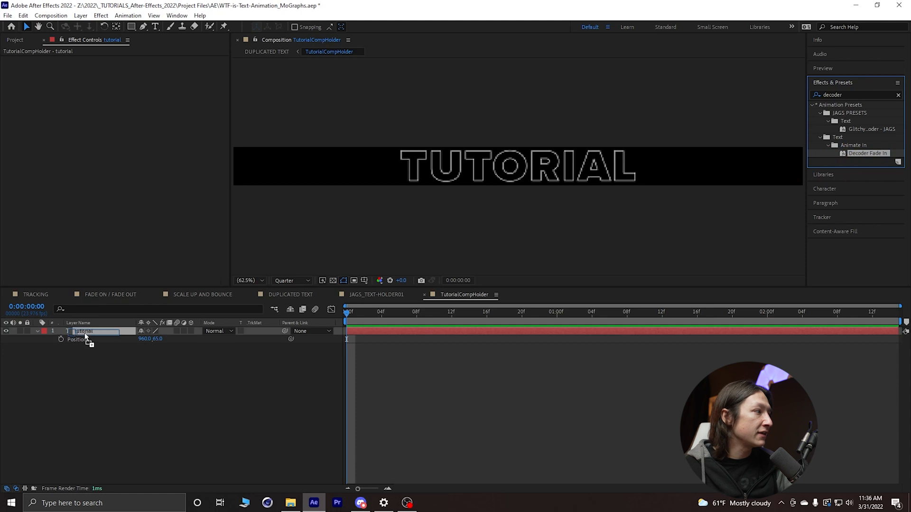
# Step: Preview the decoder animation and reveal the tutorial layer's Range Selector 1 keyframes
pyautogui.moveTo(348, 314); pyautogui.dragTo(334, 324)
pyautogui.press('space')
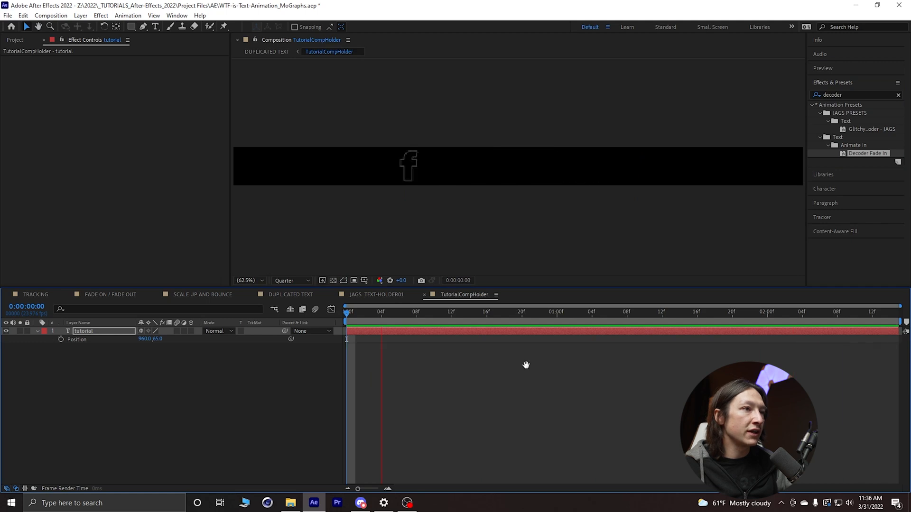
pyautogui.press('space')
pyautogui.press('u')
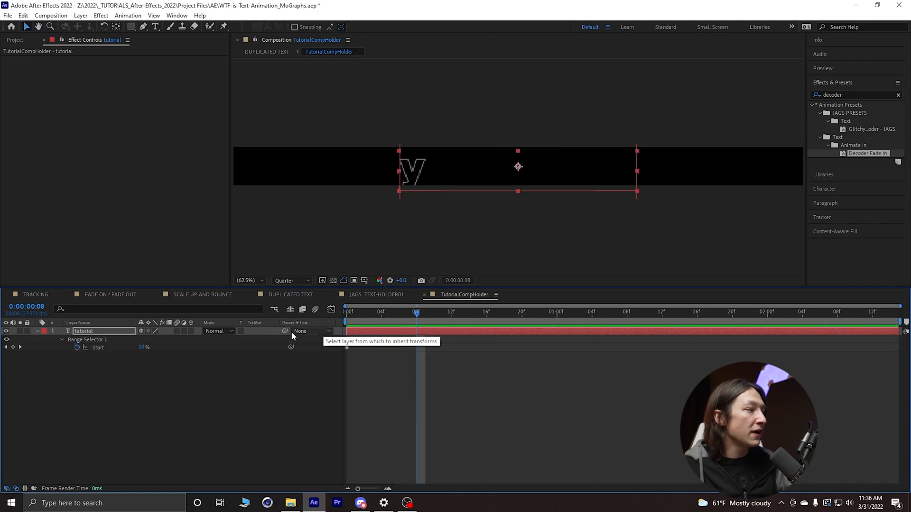
pyautogui.moveTo(357, 320); pyautogui.dragTo(335, 326)
pyautogui.press('space')
pyautogui.press('space')
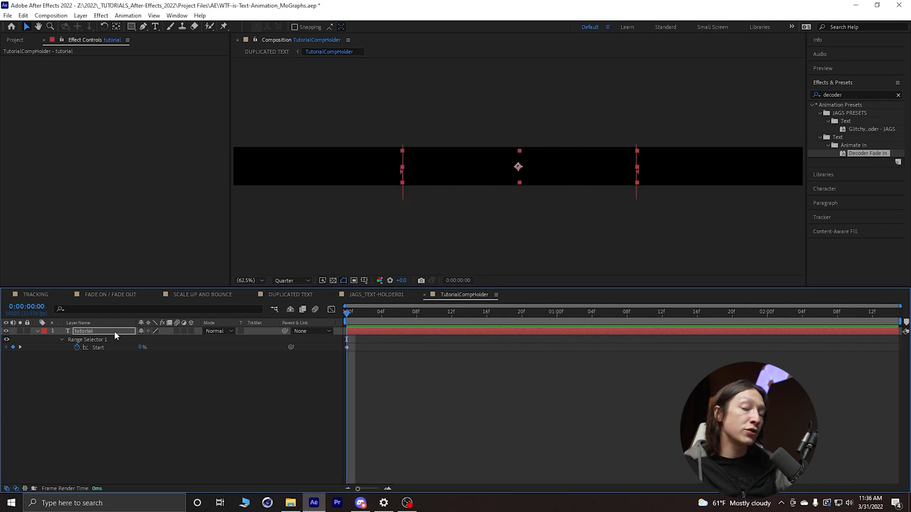
# Step: Replace the preset's Range Selector Start keyframes with 0% at frame 0 and 100% at frame 8, and preview the text
pyautogui.click(77, 347)
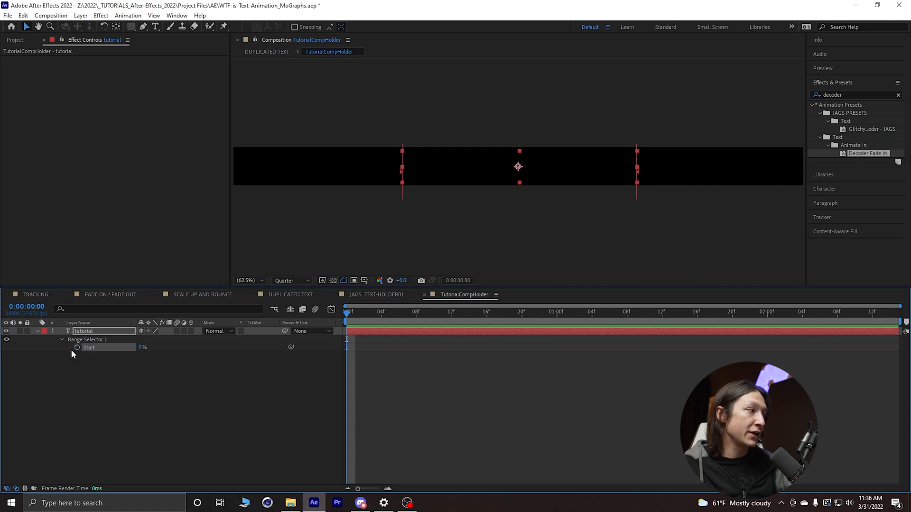
pyautogui.click(77, 348)
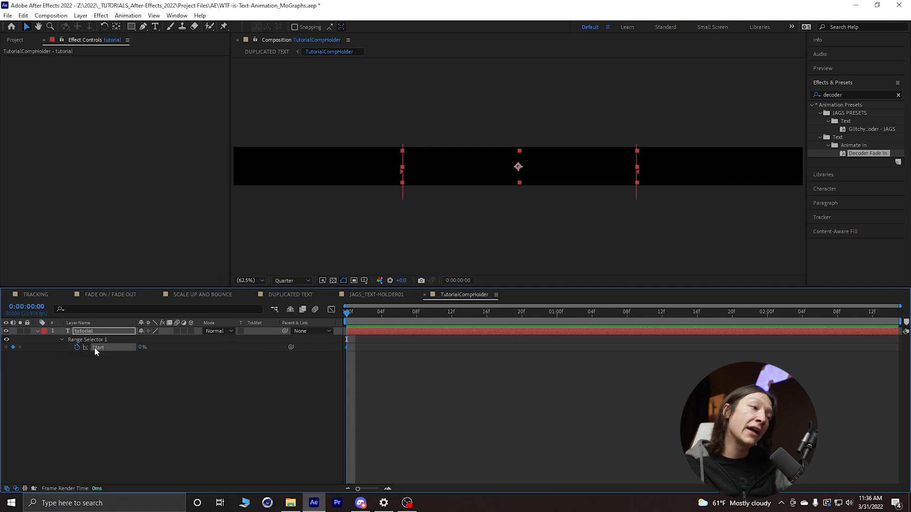
pyautogui.moveTo(359, 317); pyautogui.dragTo(415, 320)
pyautogui.moveTo(143, 348); pyautogui.dragTo(241, 354)
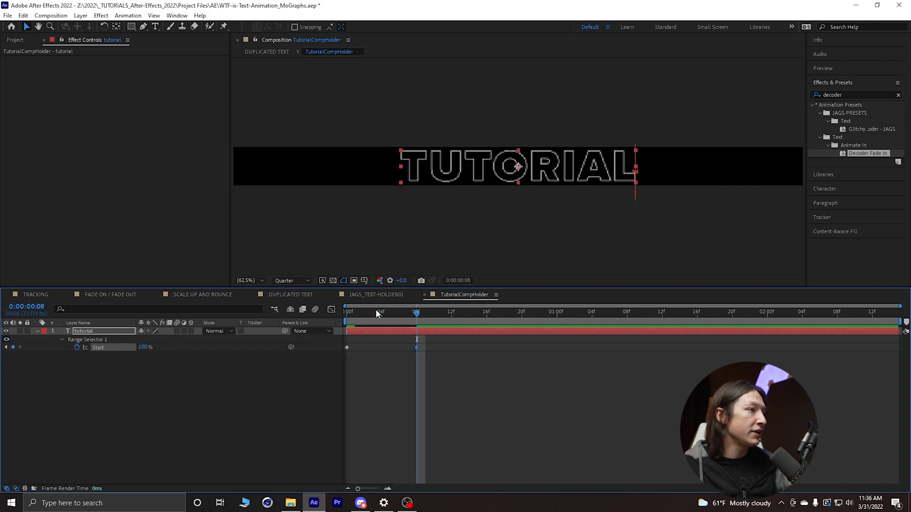
pyautogui.press('space')
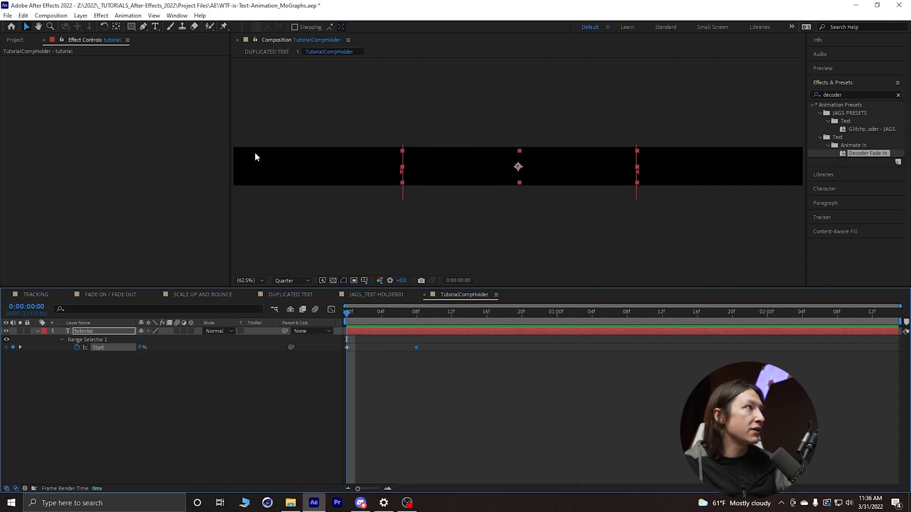
# Step: Return to the DUPLICATED TEXT composition and preview the decoded and multiplied text from the first frame
pyautogui.click(273, 53)
pyautogui.click(364, 315)
pyautogui.press('Home')
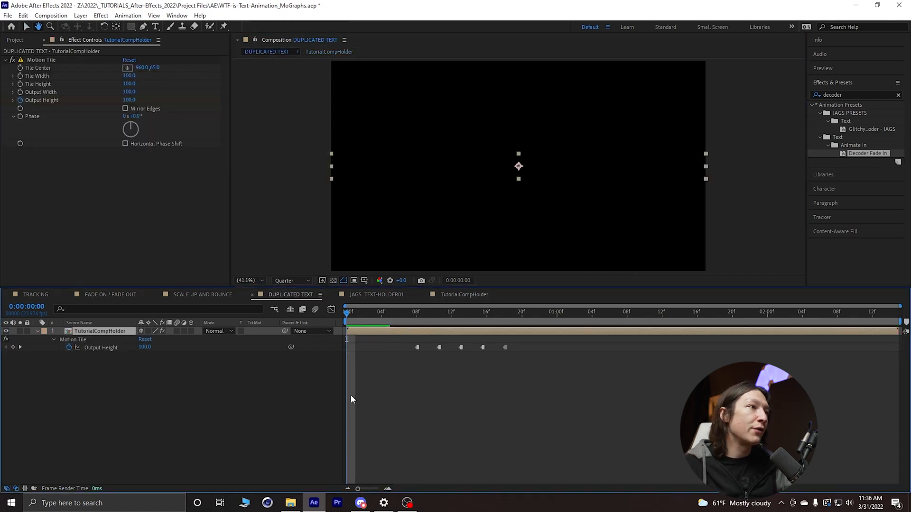
pyautogui.press('space')
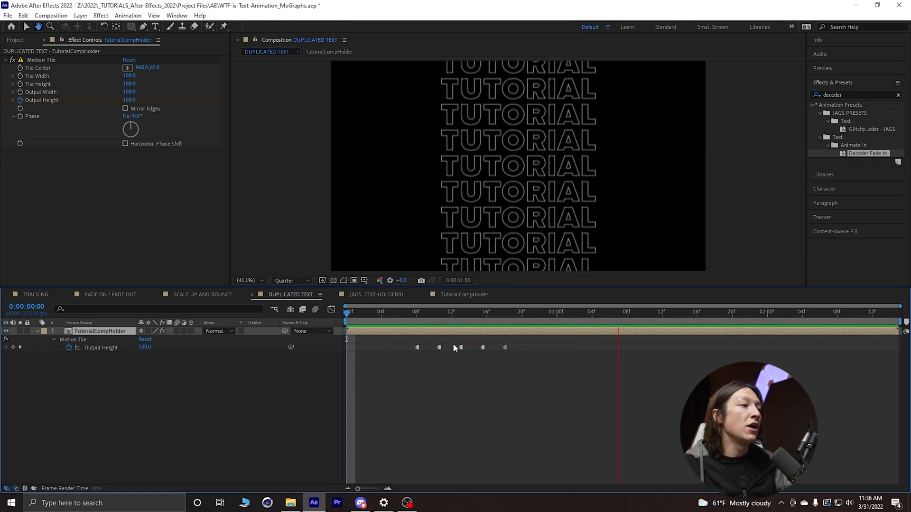
pyautogui.click(487, 315)
pyautogui.press('space')
# Step: Add starting Scale and Rotation keyframes to the TutorialCompHolder layer at frame 17
pyautogui.click(522, 314)
pyautogui.moveTo(506, 319); pyautogui.dragTo(501, 321)
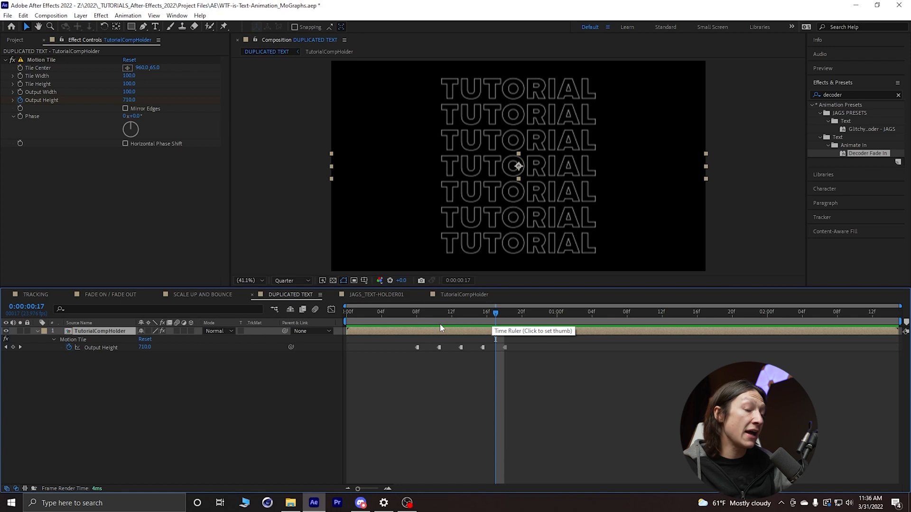
pyautogui.press('s')
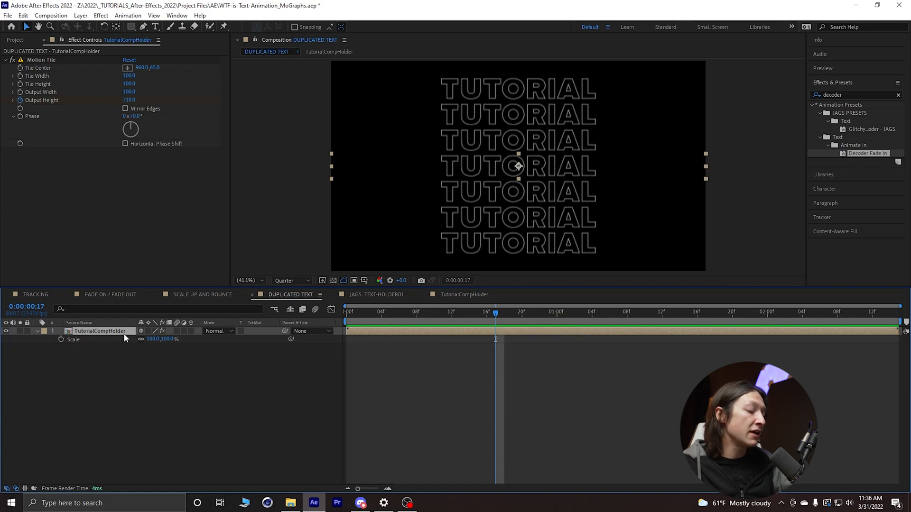
pyautogui.hotkey('shift', 'r')
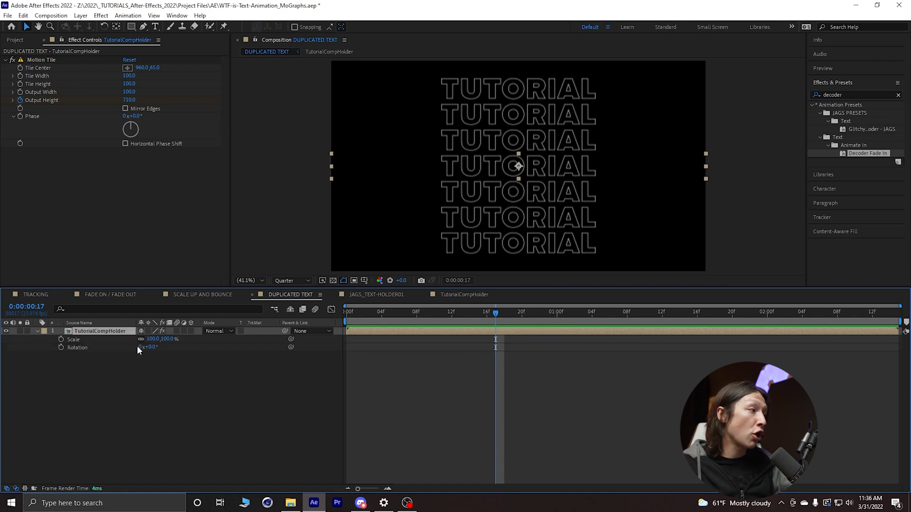
pyautogui.click(61, 340)
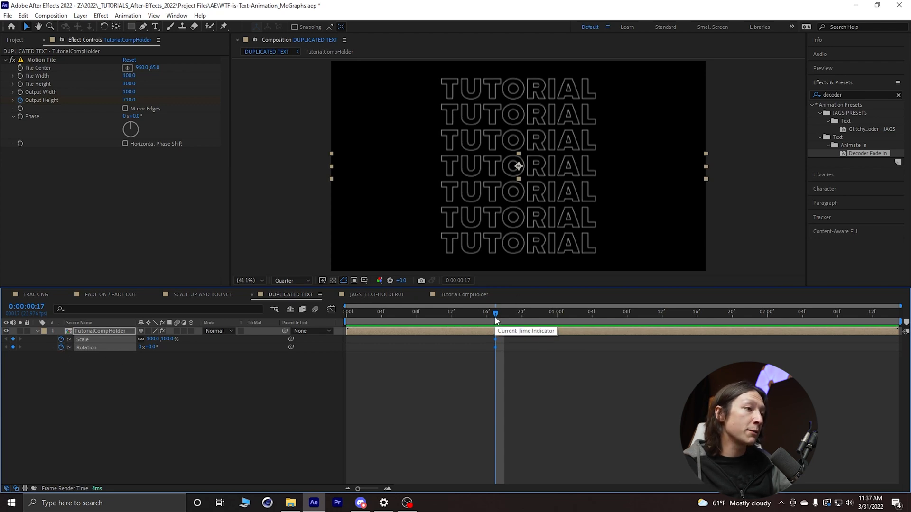
# Step: Add keyframes at frame 22 with Scale 120% and Rotation 45° to enlarge and tilt the tiled text
pyautogui.press('pagedown')
pyautogui.press('pagedown')
pyautogui.press('pagedown')
pyautogui.press('pagedown')
pyautogui.press('pagedown')
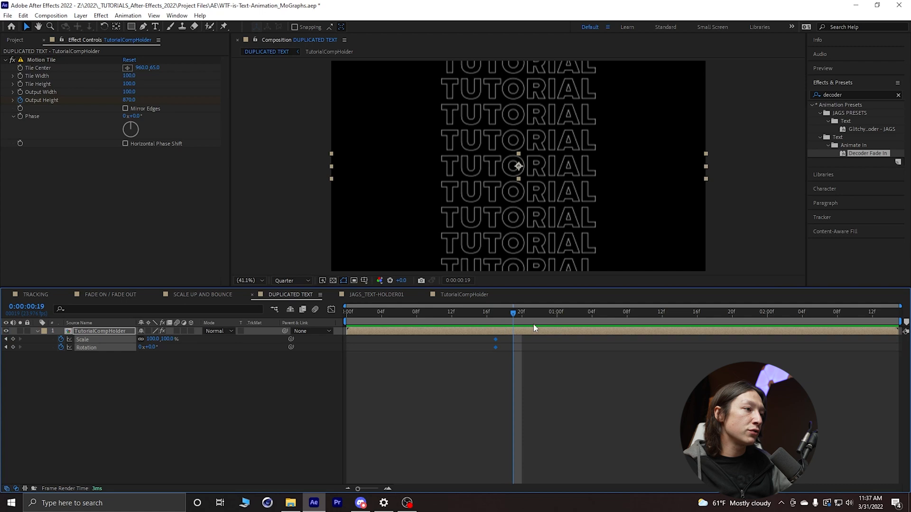
pyautogui.click(154, 339)
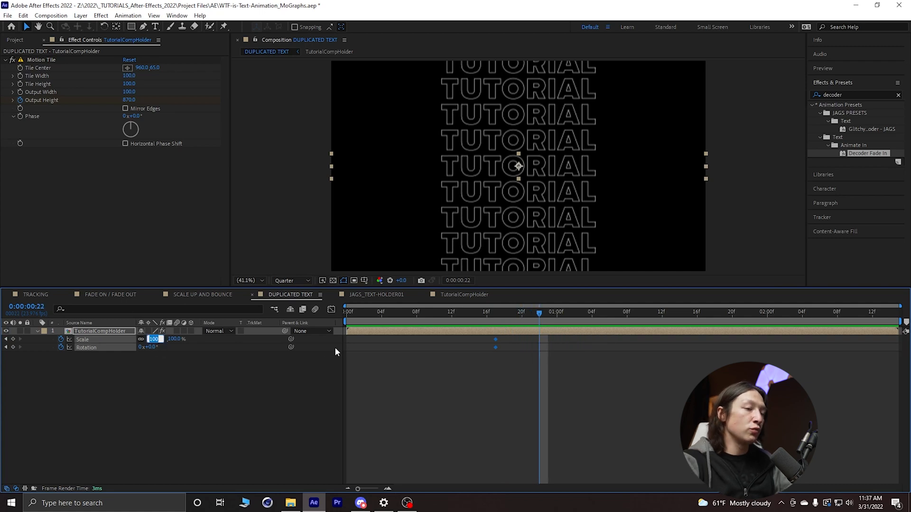
pyautogui.write('1')
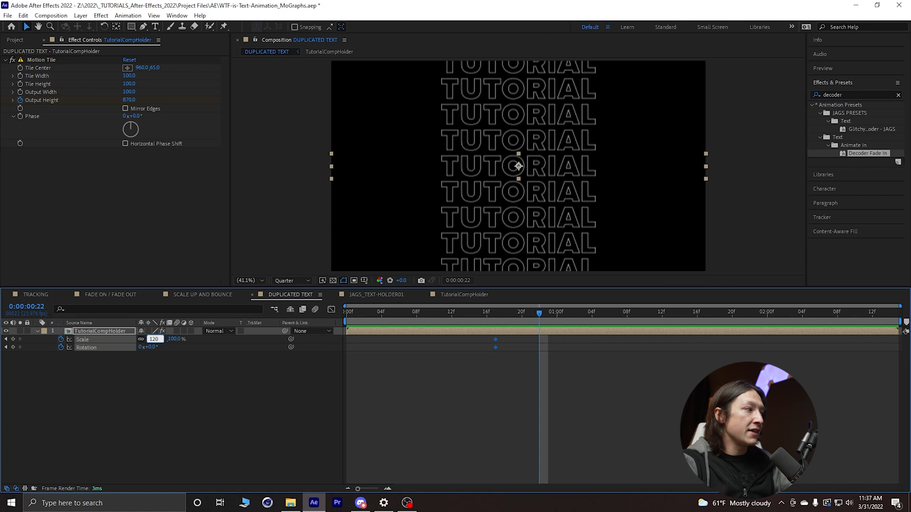
pyautogui.click(146, 348)
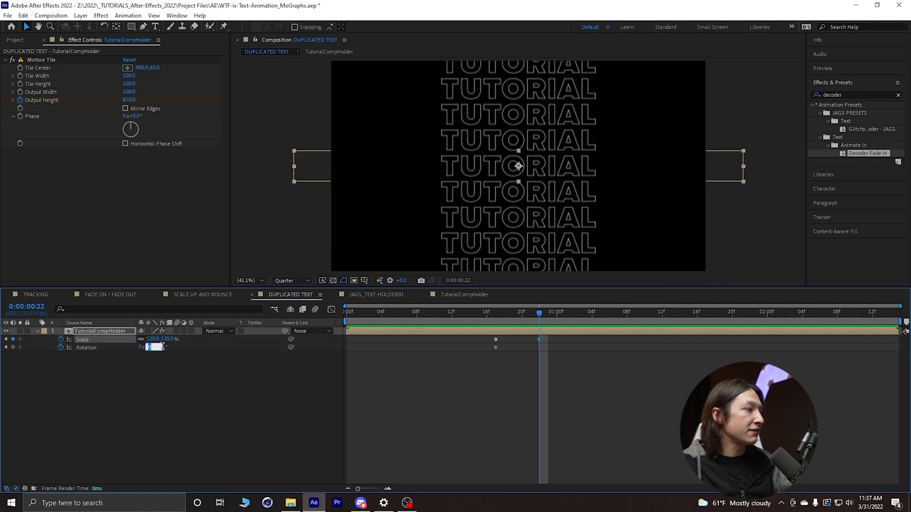
pyautogui.write('45')
pyautogui.press('Return')
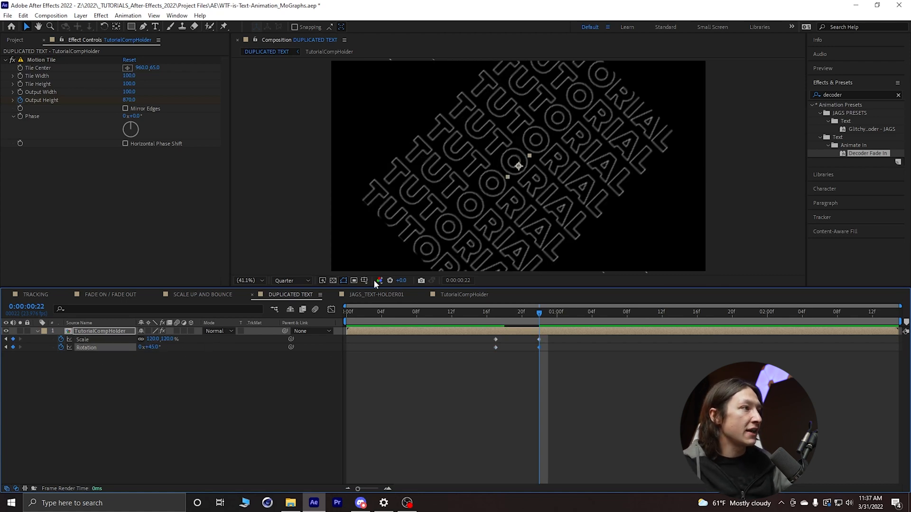
# Step: Reveal the layer's keyframes and raise only the Motion Tile Output Height keyframe at frame 18 to 2150, checking the coverage
pyautogui.click(525, 331)
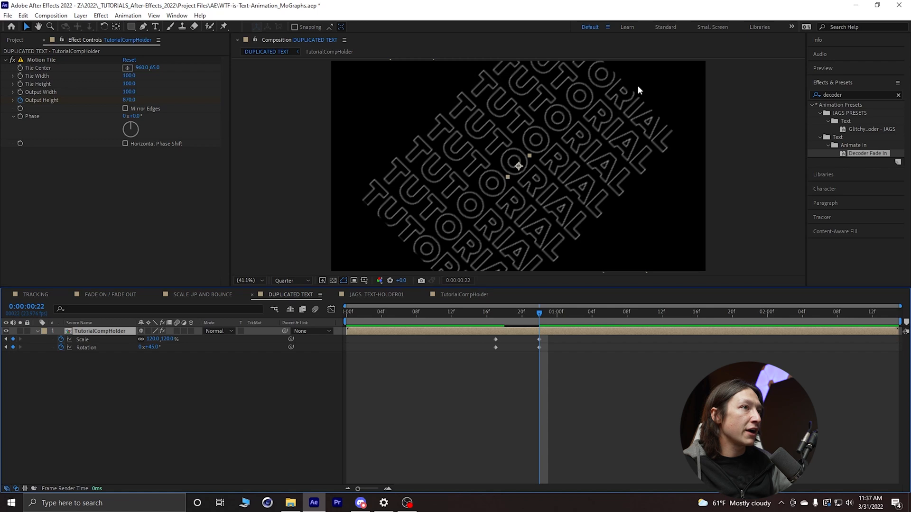
pyautogui.press('u')
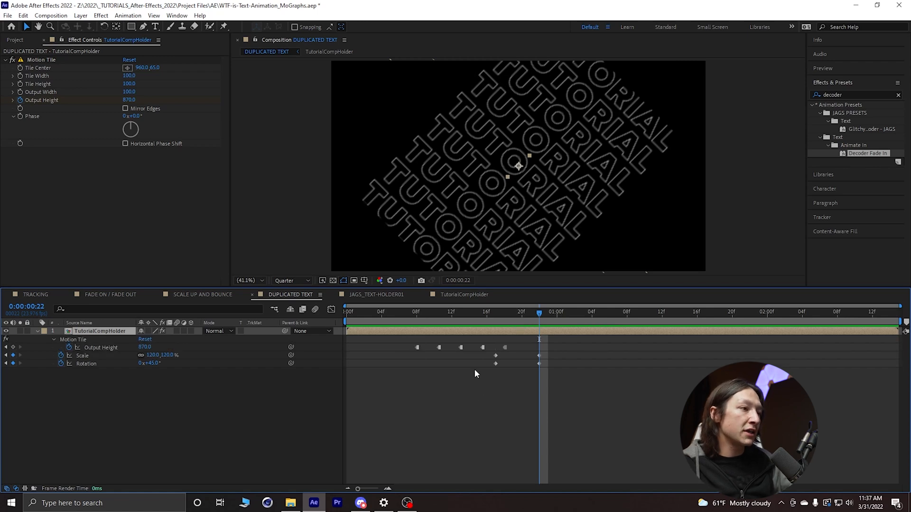
pyautogui.moveTo(514, 314)
pyautogui.mouseDown()
pyautogui.moveTo(523, 314)
pyautogui.moveTo(505, 319)
pyautogui.mouseUp()
pyautogui.click(101, 347)
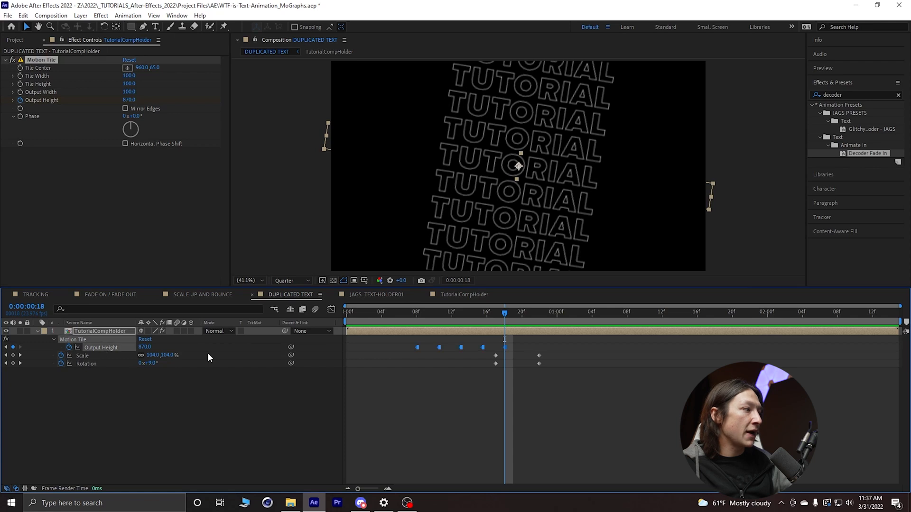
pyautogui.moveTo(146, 350); pyautogui.dragTo(169, 351)
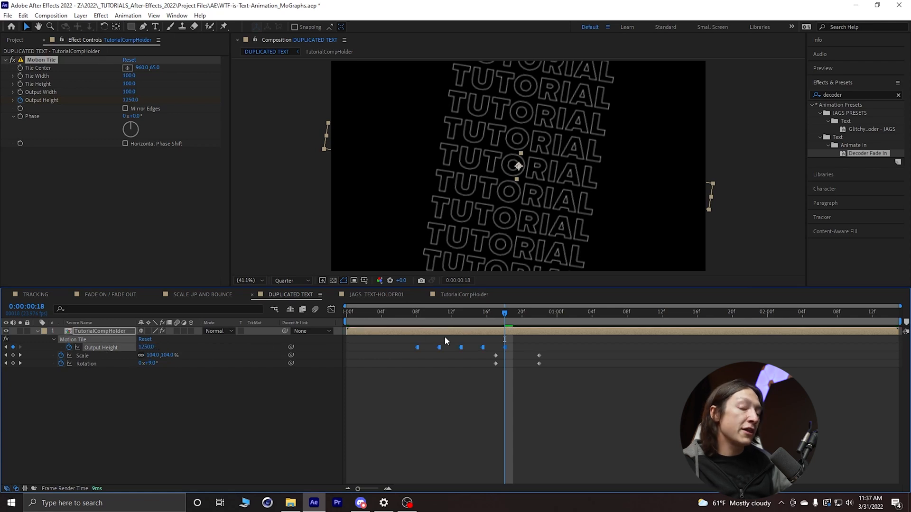
pyautogui.moveTo(508, 321); pyautogui.dragTo(541, 319)
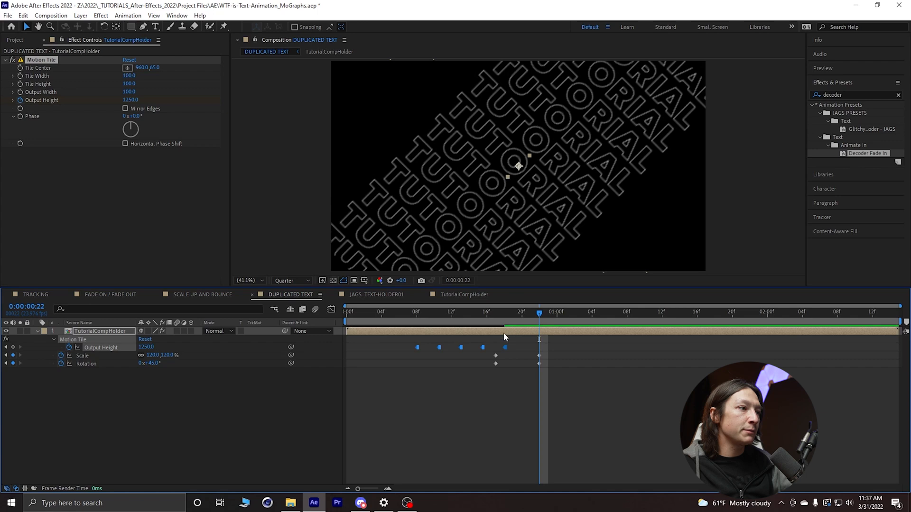
pyautogui.press('j')
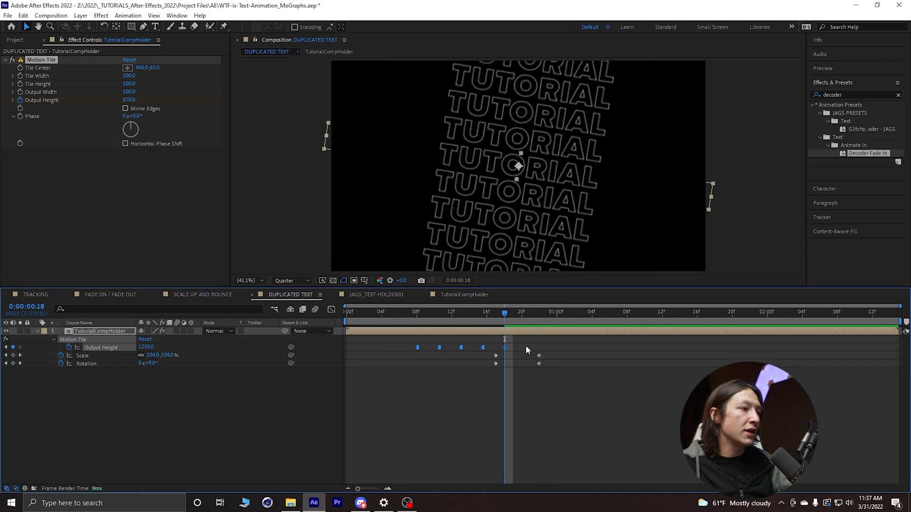
pyautogui.click(525, 346)
pyautogui.moveTo(144, 347); pyautogui.dragTo(216, 355)
pyautogui.moveTo(419, 314); pyautogui.dragTo(477, 346)
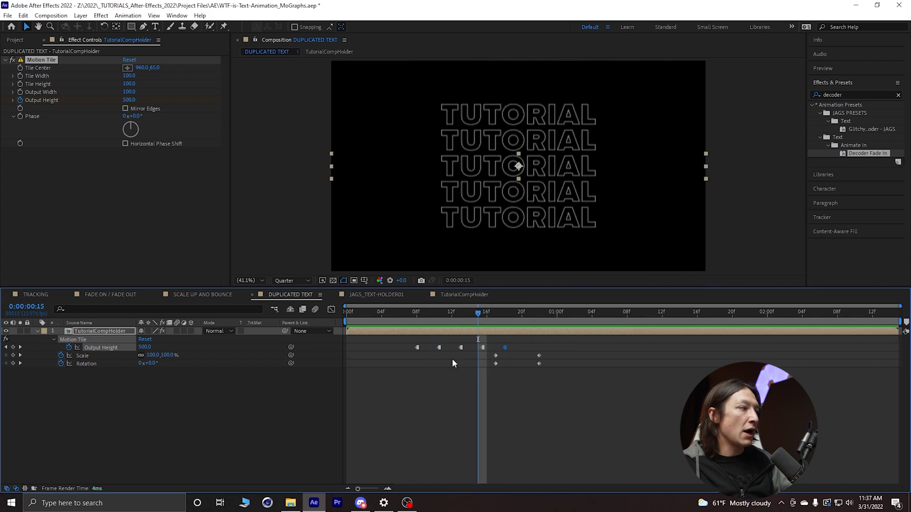
# Step: Apply Easy Ease to all of the layer's Scale and Rotation keyframes
pyautogui.click(87, 365)
pyautogui.moveTo(582, 387); pyautogui.dragTo(478, 356)
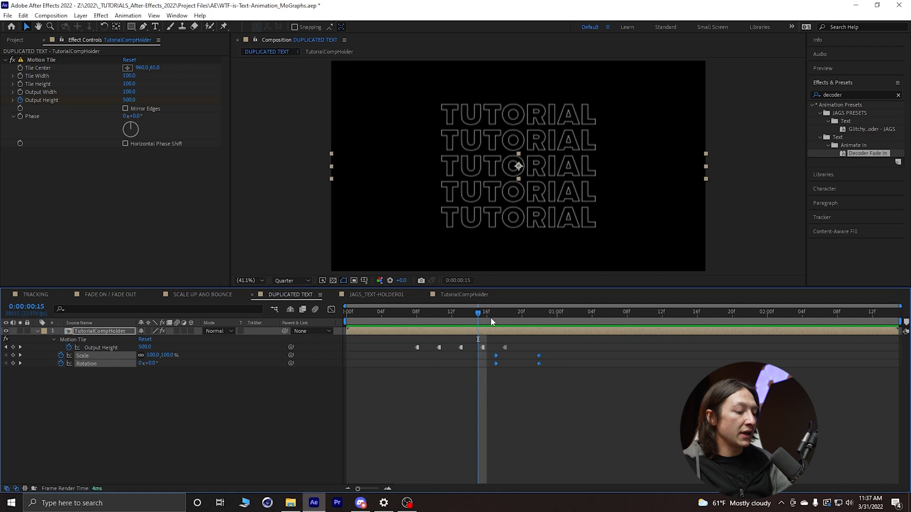
pyautogui.moveTo(492, 322)
pyautogui.mouseDown()
pyautogui.moveTo(530, 321)
pyautogui.moveTo(494, 322)
pyautogui.mouseUp()
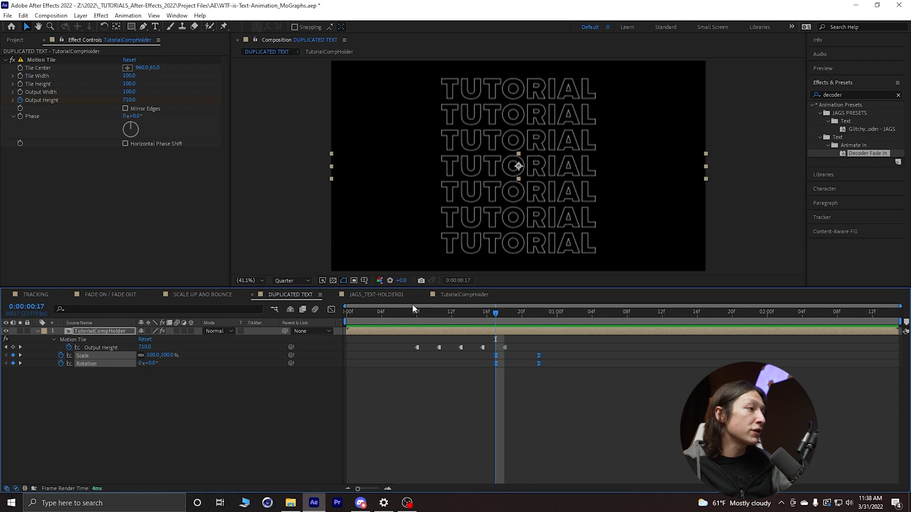
# Step: Lengthen the ease handles of the first Scale and Rotation keyframes in the graph editor, and preview the animation from the start
pyautogui.click(330, 310)
pyautogui.moveTo(525, 331); pyautogui.dragTo(563, 442)
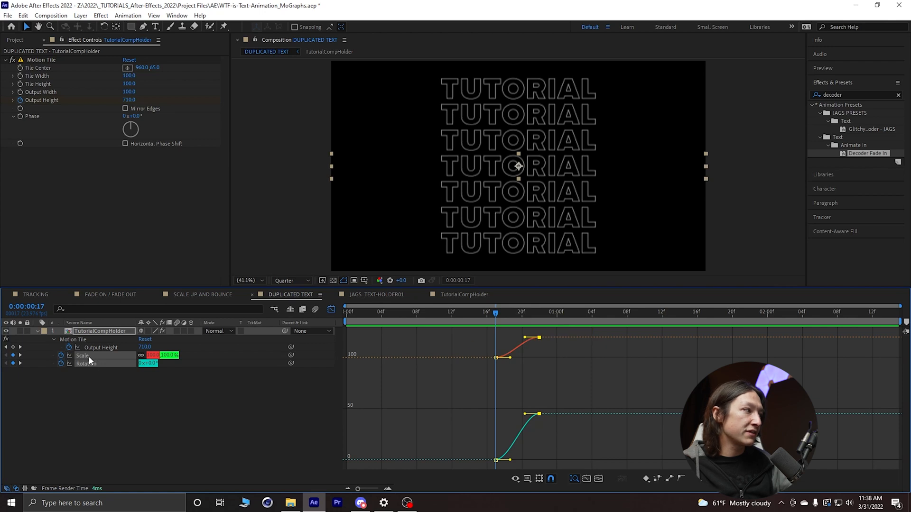
pyautogui.moveTo(525, 339); pyautogui.dragTo(505, 465)
pyautogui.moveTo(514, 361); pyautogui.dragTo(528, 363)
pyautogui.moveTo(503, 329); pyautogui.dragTo(313, 313)
pyautogui.click(331, 310)
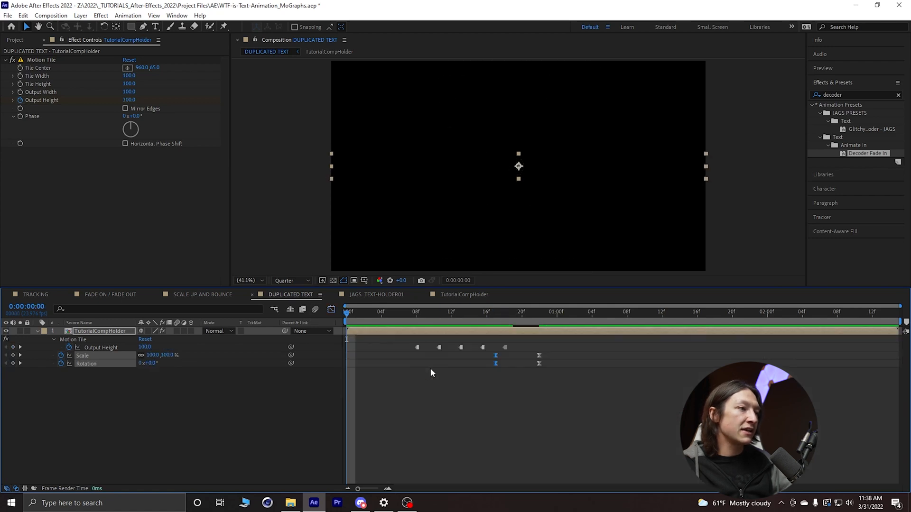
pyautogui.press('space')
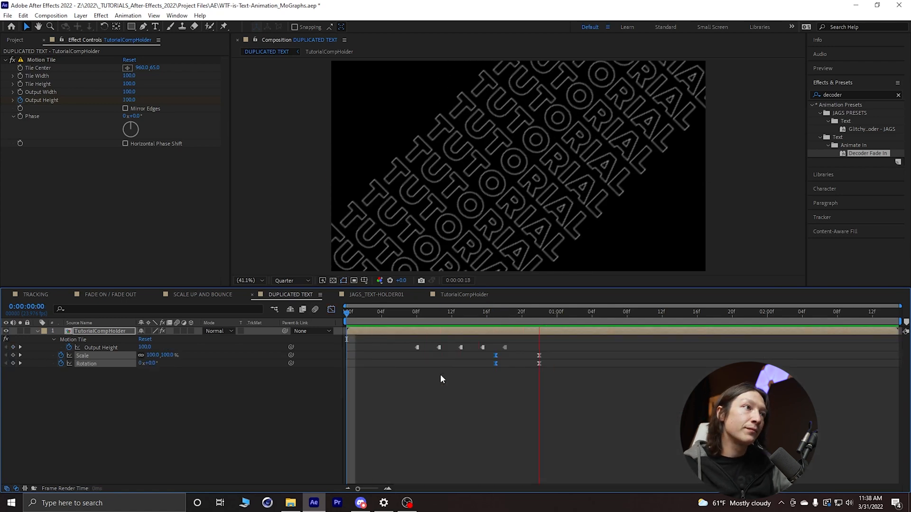
# Step: Change the keyframes at frame 22 to Scale 110% and Rotation 25°
pyautogui.click(538, 313)
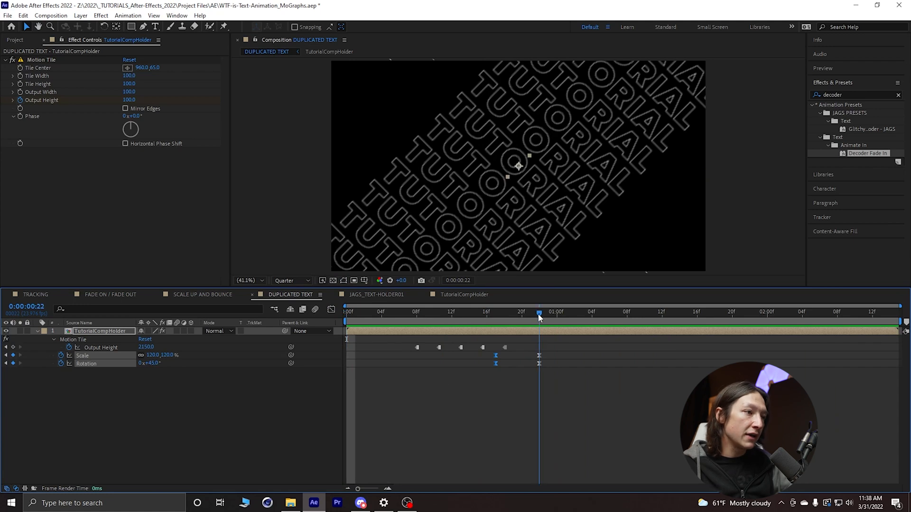
pyautogui.click(231, 390)
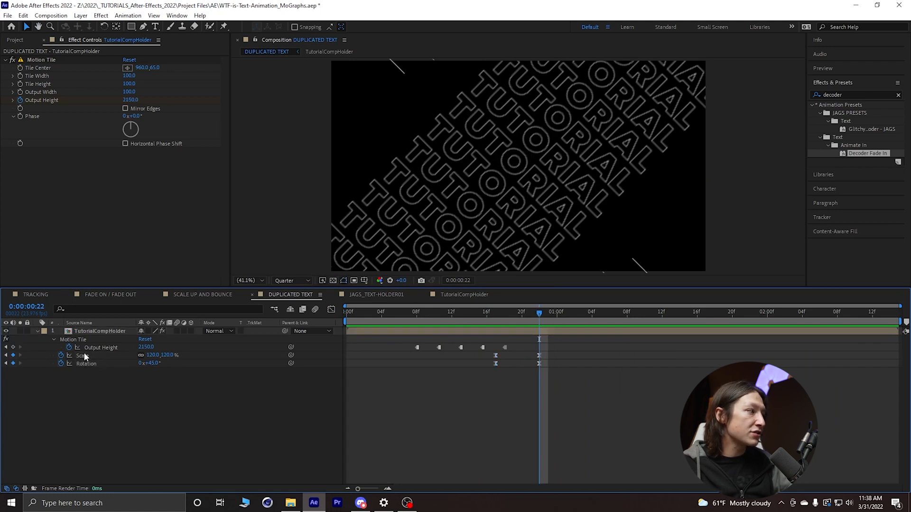
pyautogui.click(84, 356)
pyautogui.click(153, 355)
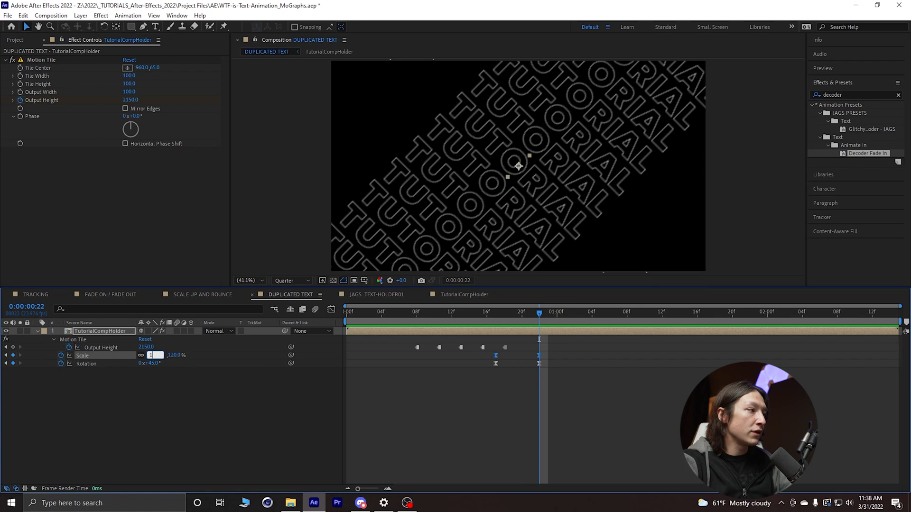
pyautogui.click(154, 363)
pyautogui.write('25')
pyautogui.press('Return')
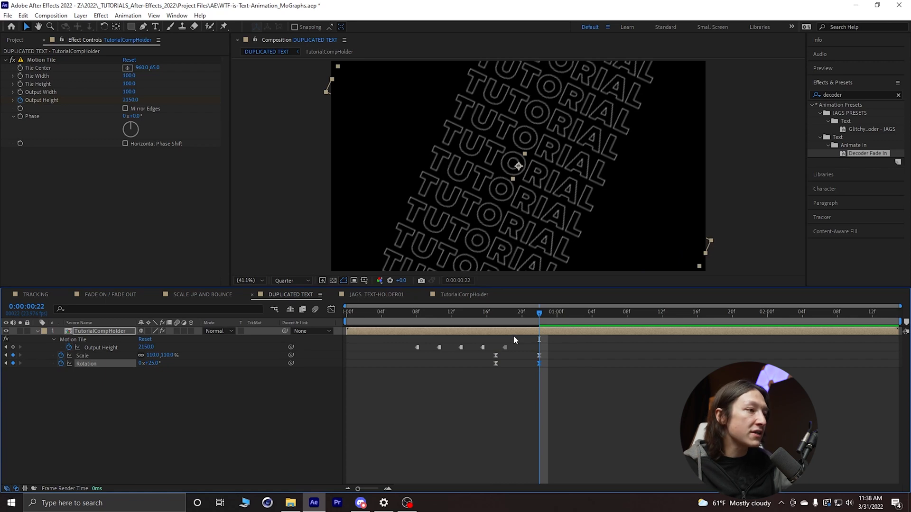
# Step: Paste a copy of the five Motion Tile Output Height keyframes starting at 0:00:01:01, and check their starting frame
pyautogui.moveTo(505, 313); pyautogui.dragTo(565, 322)
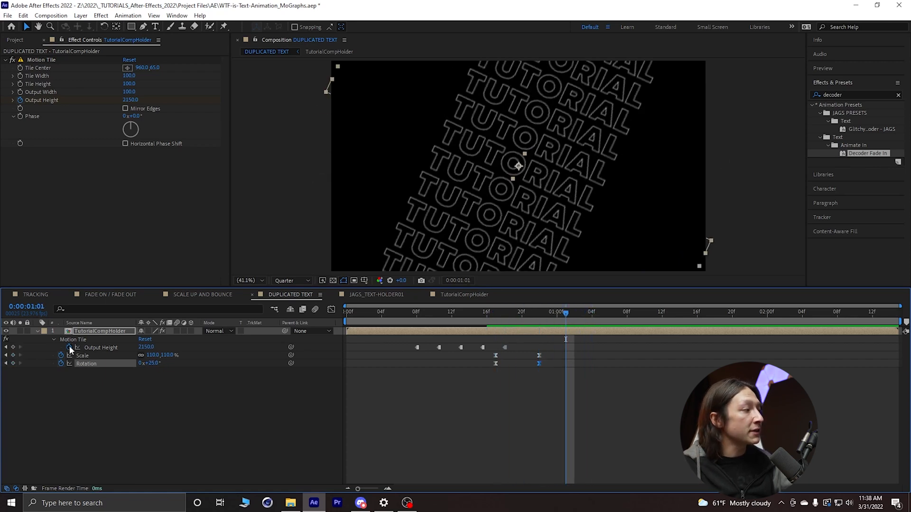
pyautogui.click(81, 340)
pyautogui.moveTo(398, 344); pyautogui.dragTo(524, 350)
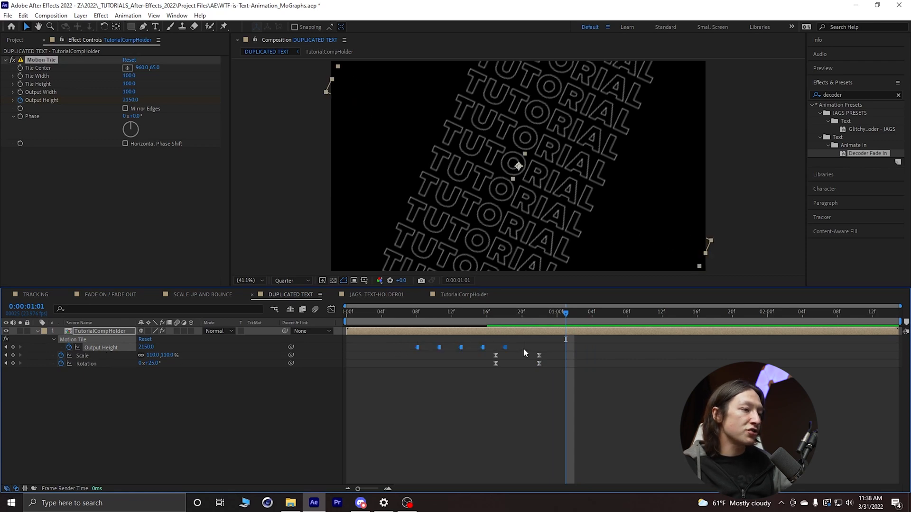
pyautogui.hotkey('ctrl', 'v')
pyautogui.click(460, 312)
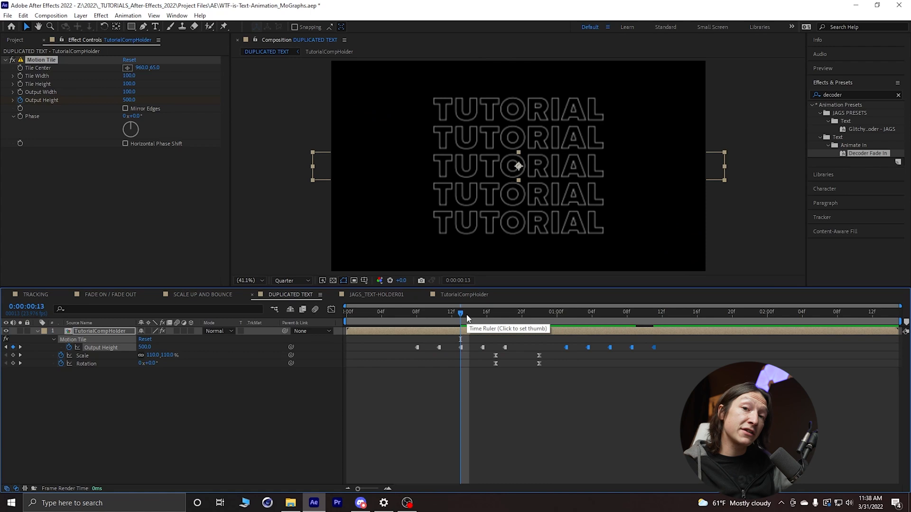
pyautogui.click(566, 313)
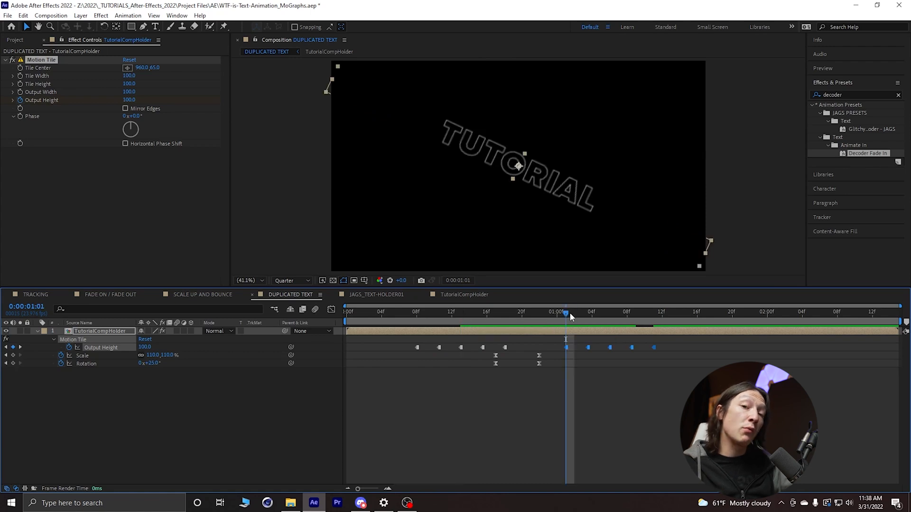
# Step: Time-reverse the pasted Output Height keyframes, and deselect them
pyautogui.rightClick(566, 349)
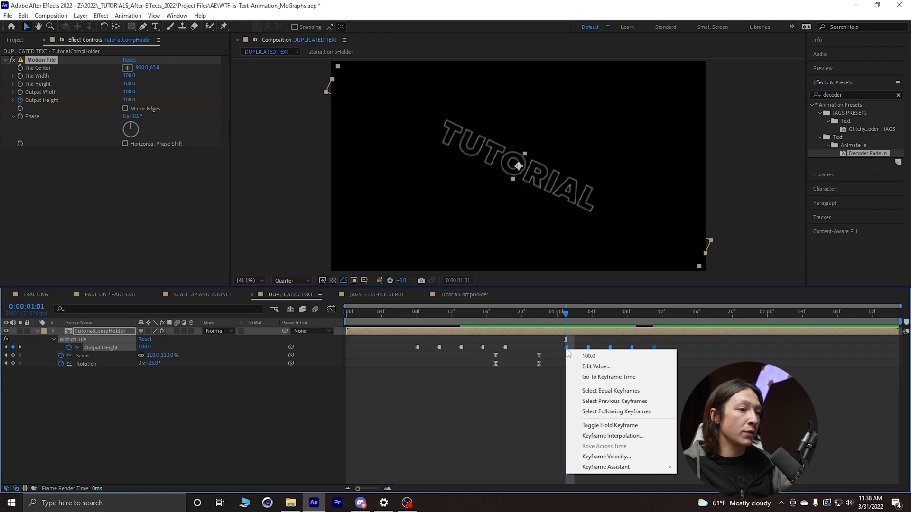
pyautogui.moveTo(618, 469)
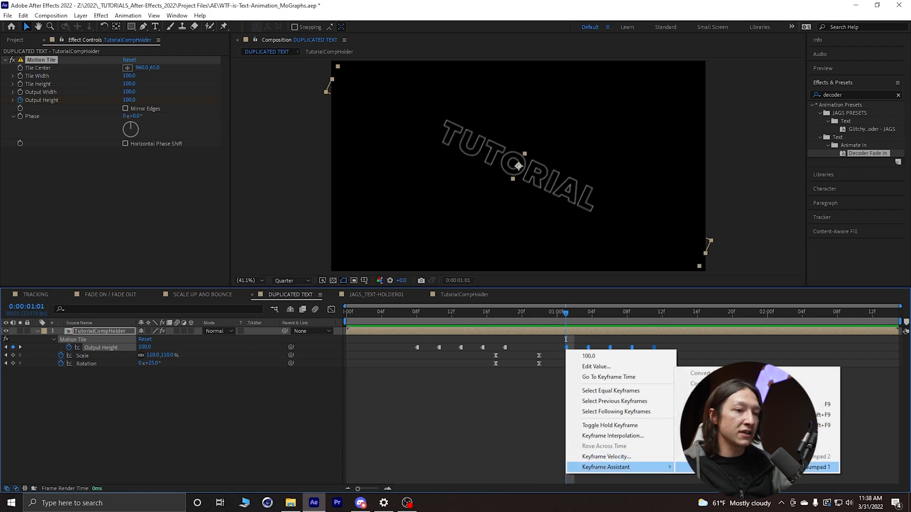
pyautogui.click(749, 467)
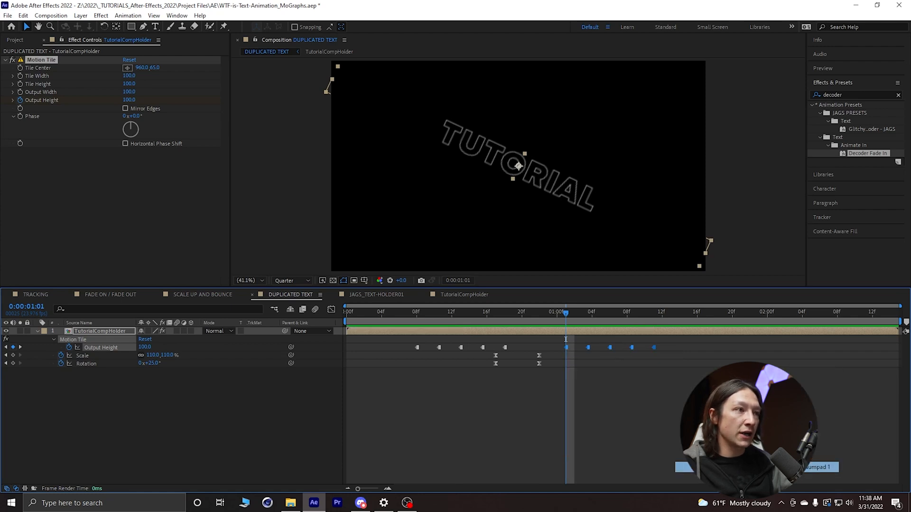
pyautogui.click(556, 339)
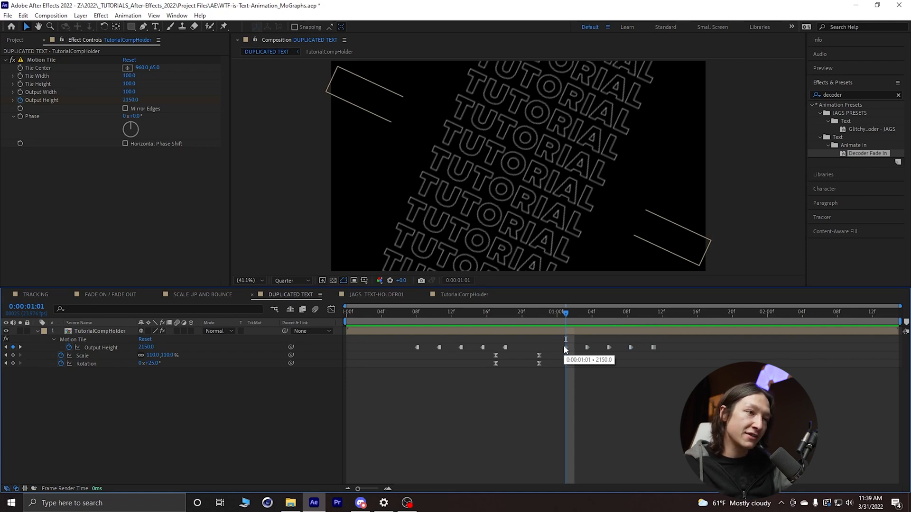
# Step: Toggle the five pasted Output Height keyframes to hold keyframes, and preview the animation from the start
pyautogui.moveTo(561, 347); pyautogui.dragTo(664, 351)
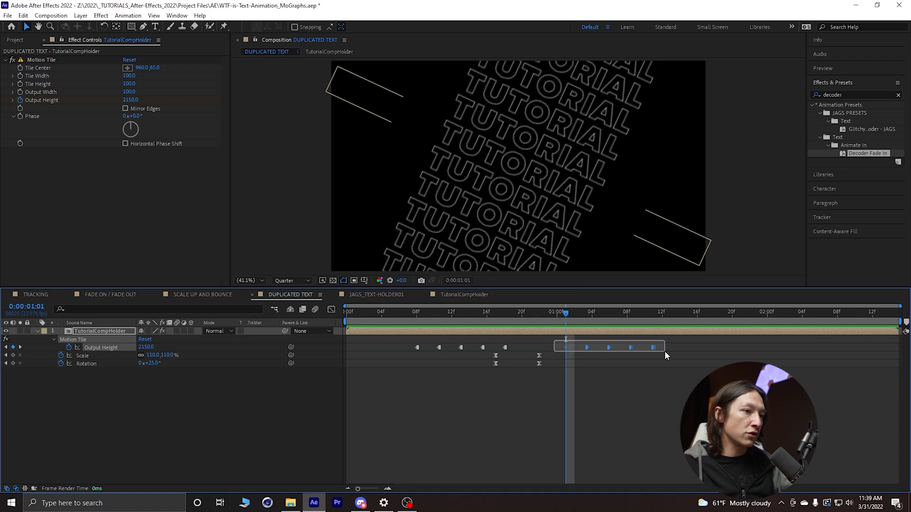
pyautogui.rightClick(586, 348)
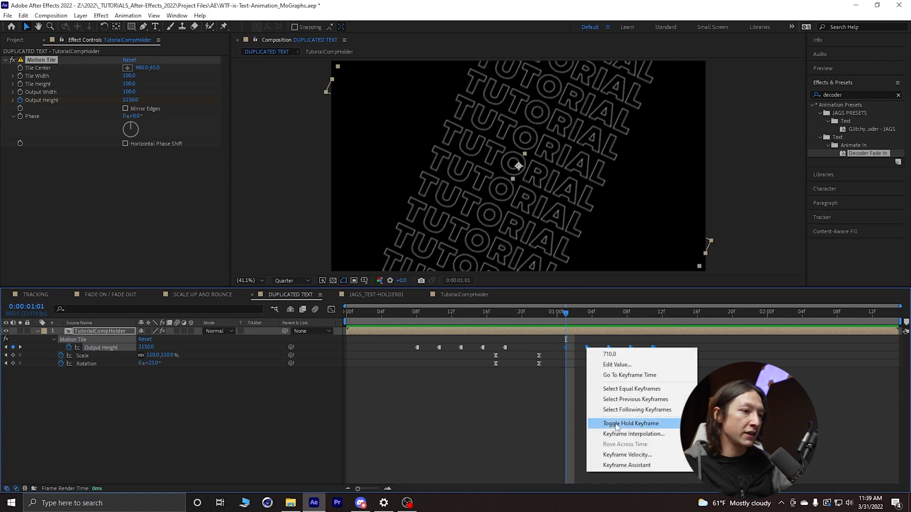
pyautogui.click(589, 374)
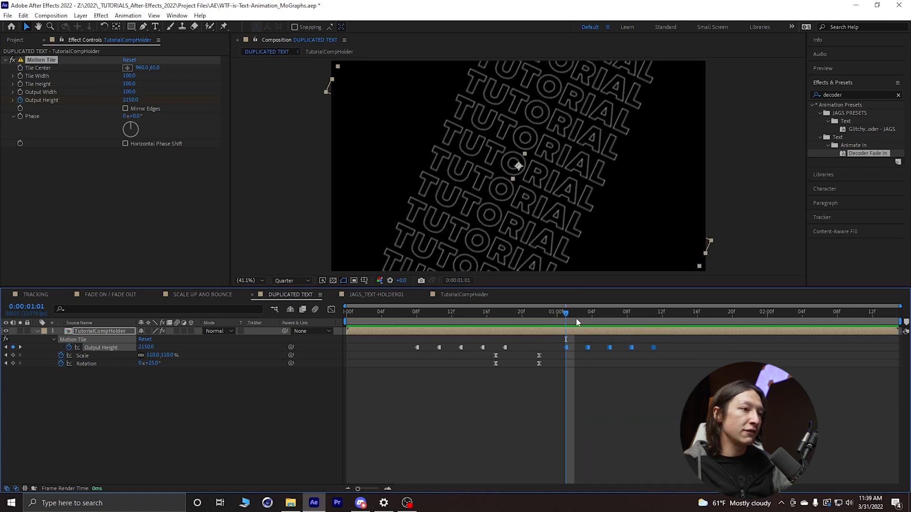
pyautogui.moveTo(567, 314); pyautogui.dragTo(340, 319)
pyautogui.press('space')
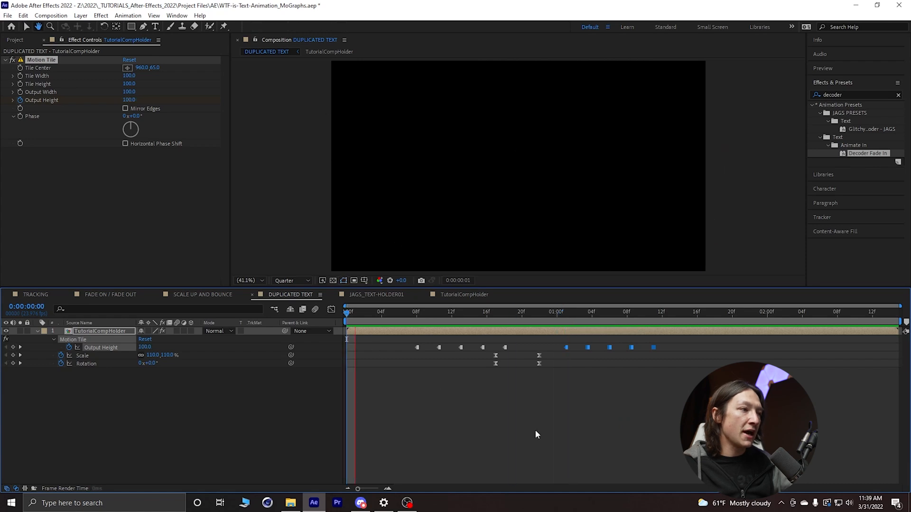
pyautogui.press('space')
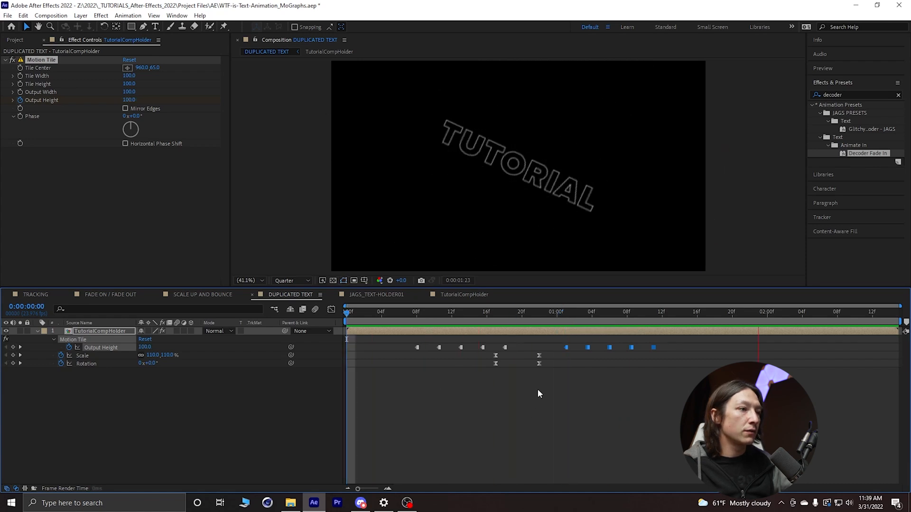
# Step: Paste a copy of the existing Scale and Rotation keyframes starting at 0:00:01:10
pyautogui.moveTo(550, 315); pyautogui.dragTo(642, 320)
pyautogui.click(600, 386)
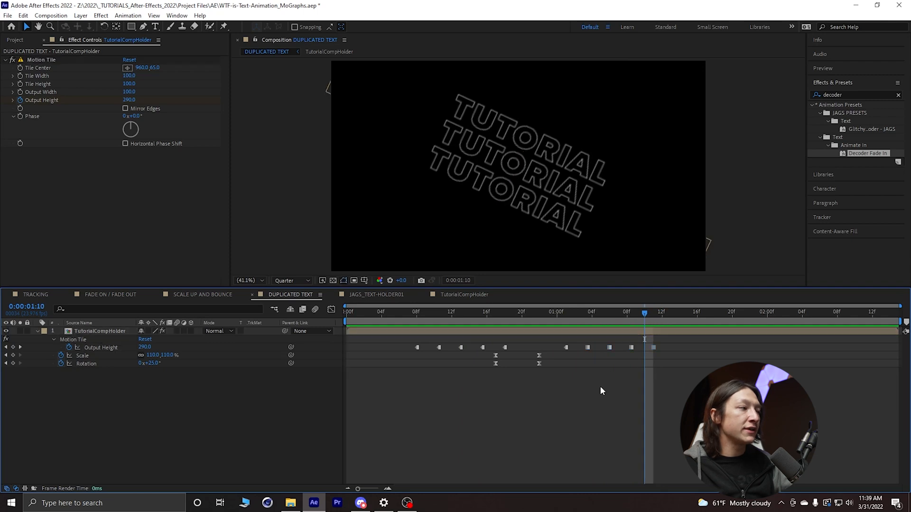
pyautogui.click(84, 354)
pyautogui.moveTo(577, 390); pyautogui.dragTo(471, 355)
pyautogui.hotkey('ctrl', 'c')
pyautogui.hotkey('ctrl', 'v')
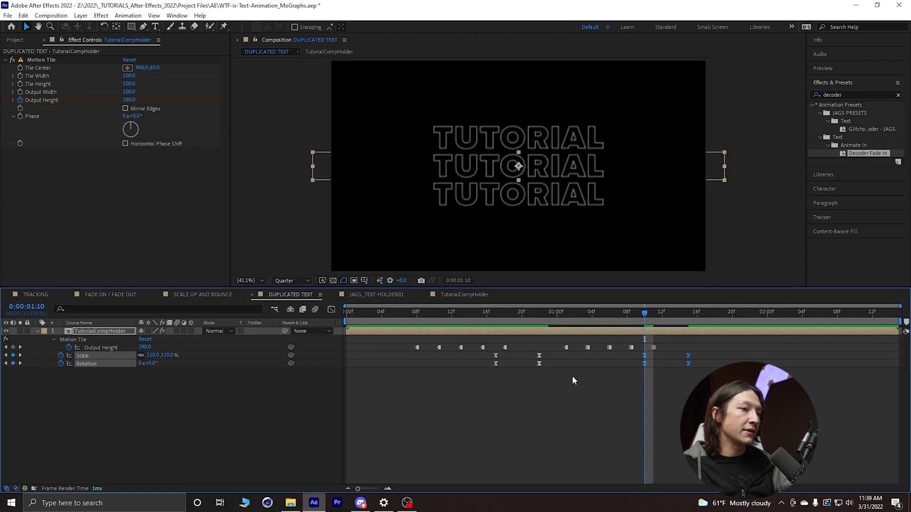
# Step: Time-reverse the pasted Scale and Rotation keyframes, and deselect them
pyautogui.rightClick(689, 354)
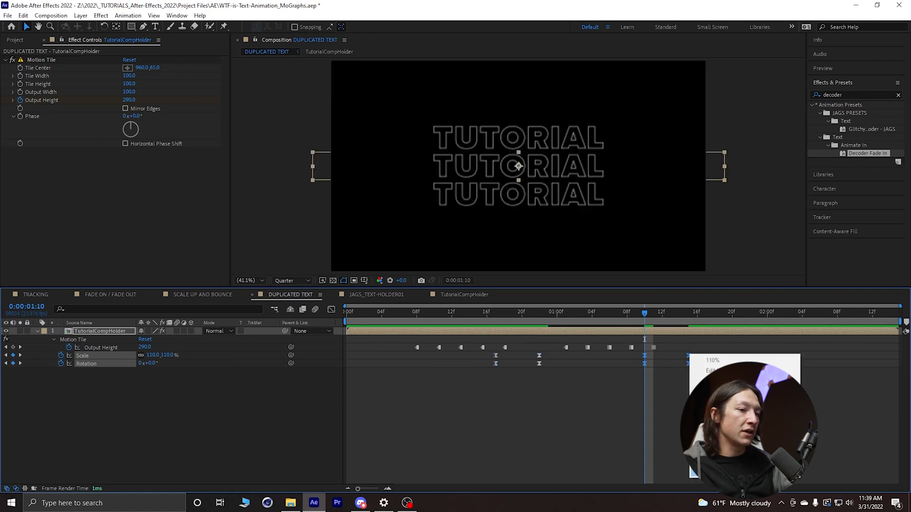
pyautogui.moveTo(730, 473)
pyautogui.click(597, 471)
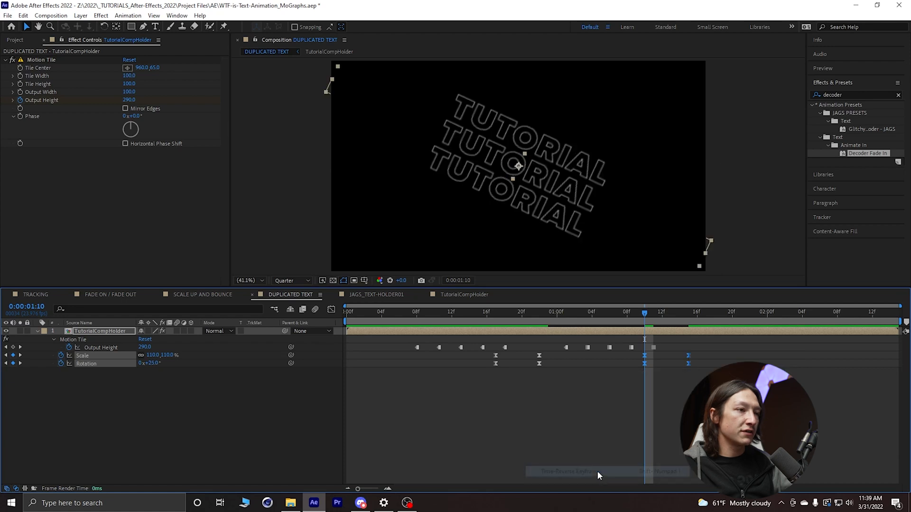
pyautogui.click(634, 384)
# Step: Try to set the Scale to 0% at 0:00:01:15 with all Scale keyframes selected, and undo the change
pyautogui.moveTo(648, 323); pyautogui.dragTo(684, 327)
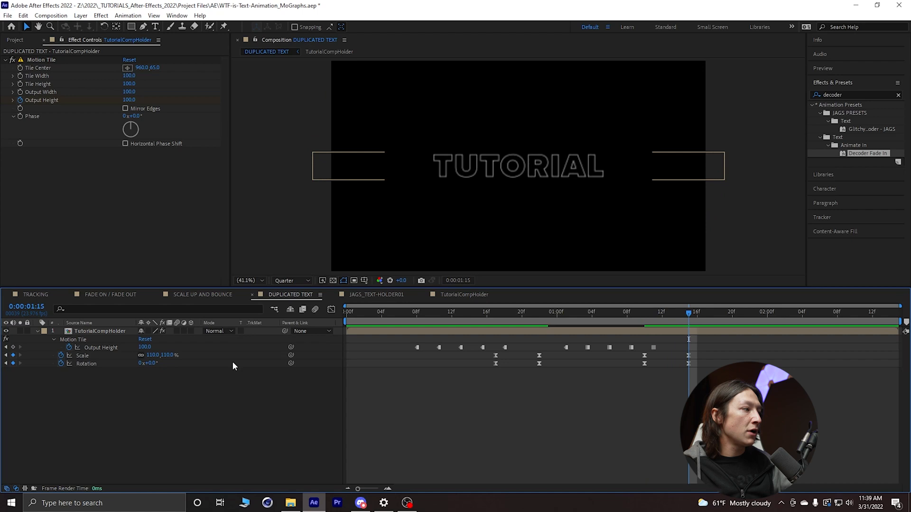
pyautogui.click(83, 355)
pyautogui.click(148, 355)
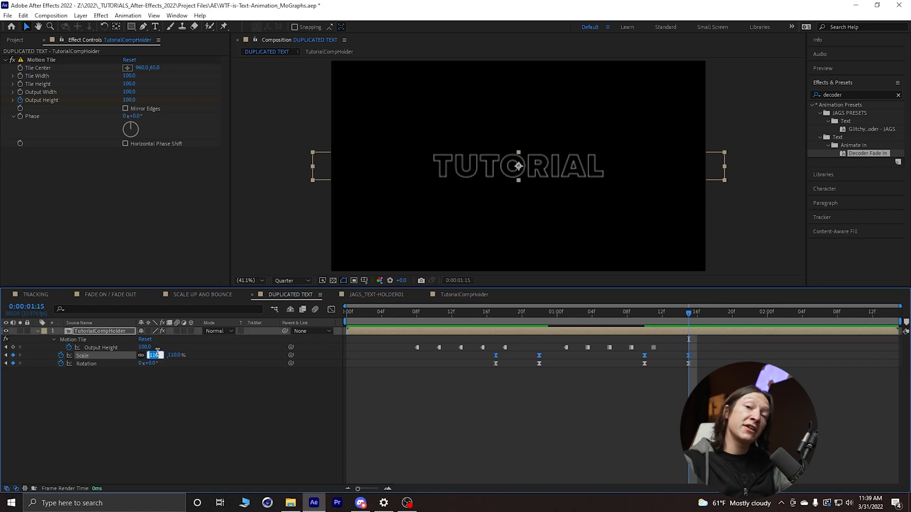
pyautogui.write('0')
pyautogui.press('Return')
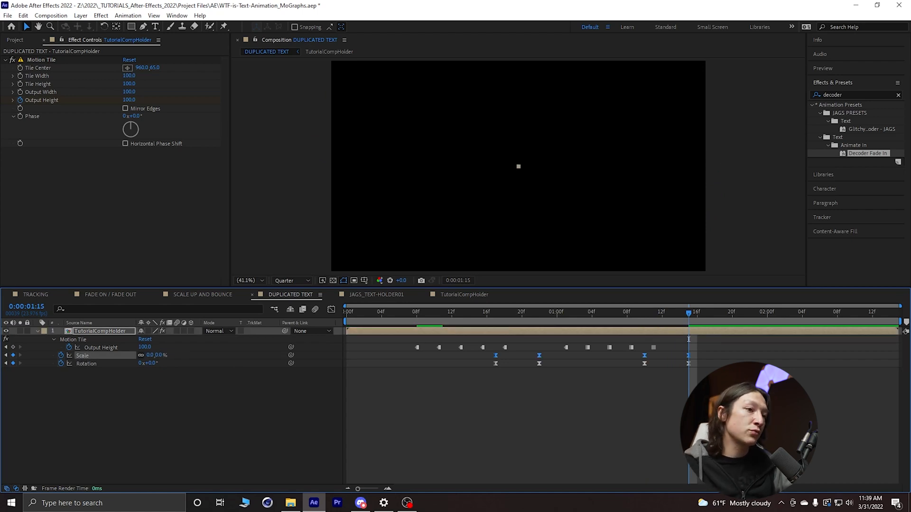
pyautogui.hotkey('ctrl', 'z')
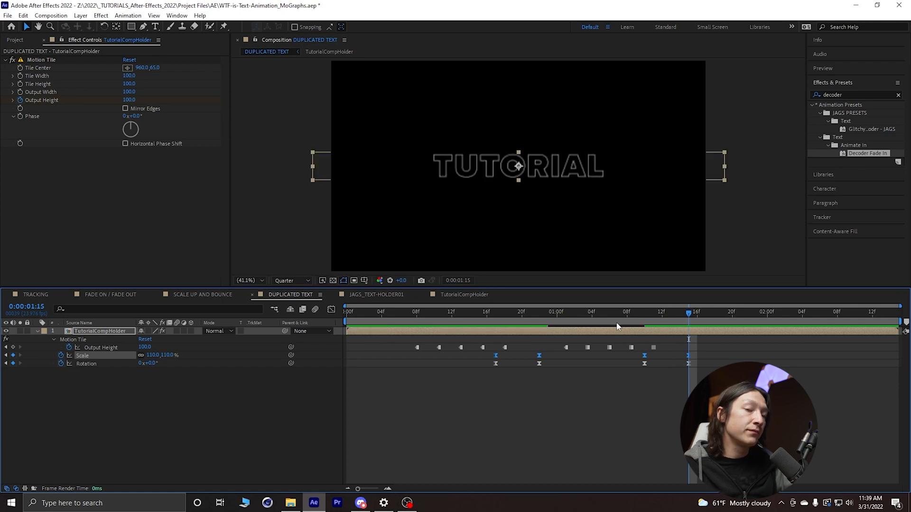
# Step: Set only the last Scale keyframe, at 0:00:01:15, to 0%, and preview the animation from the start
pyautogui.moveTo(619, 326); pyautogui.dragTo(685, 332)
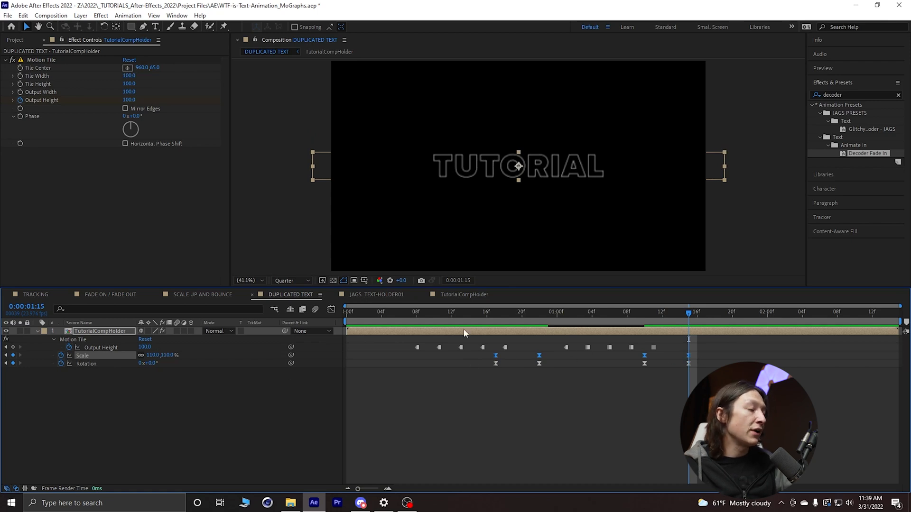
pyautogui.moveTo(491, 322); pyautogui.dragTo(689, 332)
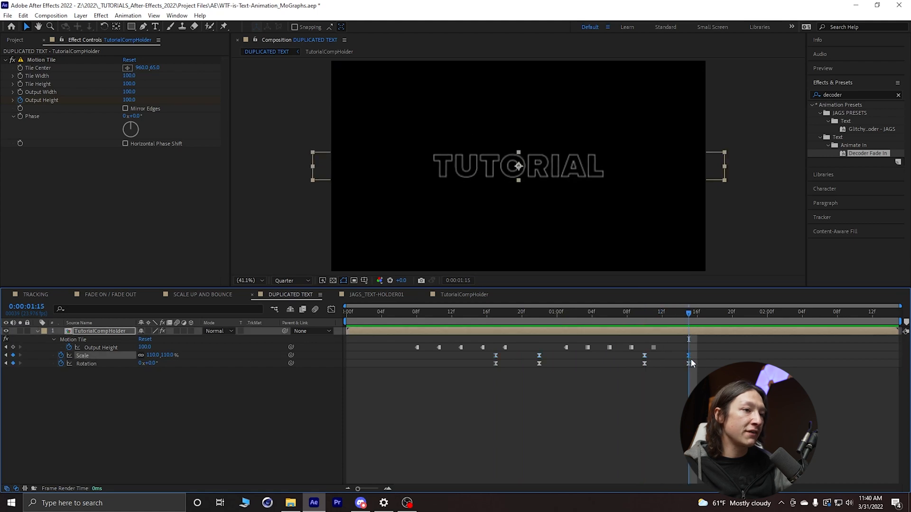
pyautogui.click(153, 355)
pyautogui.write('0')
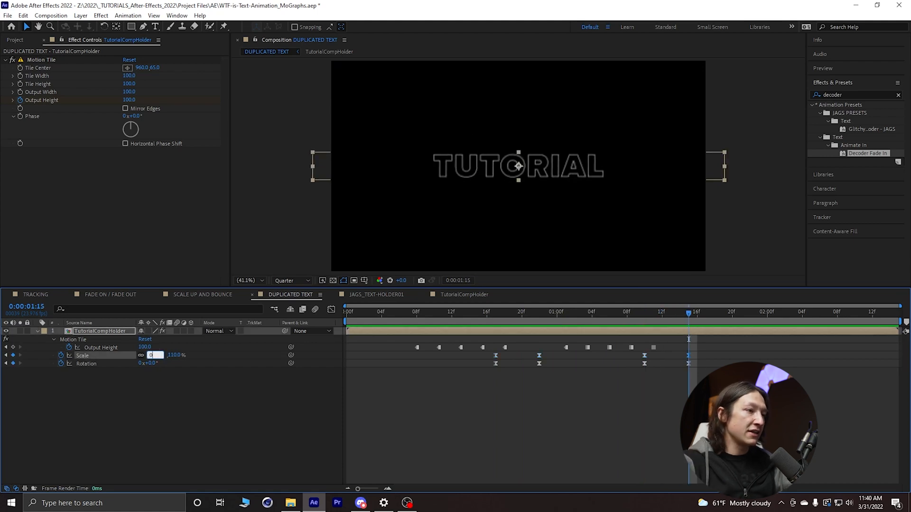
pyautogui.press('Return')
pyautogui.moveTo(656, 316); pyautogui.dragTo(347, 327)
pyautogui.press('space')
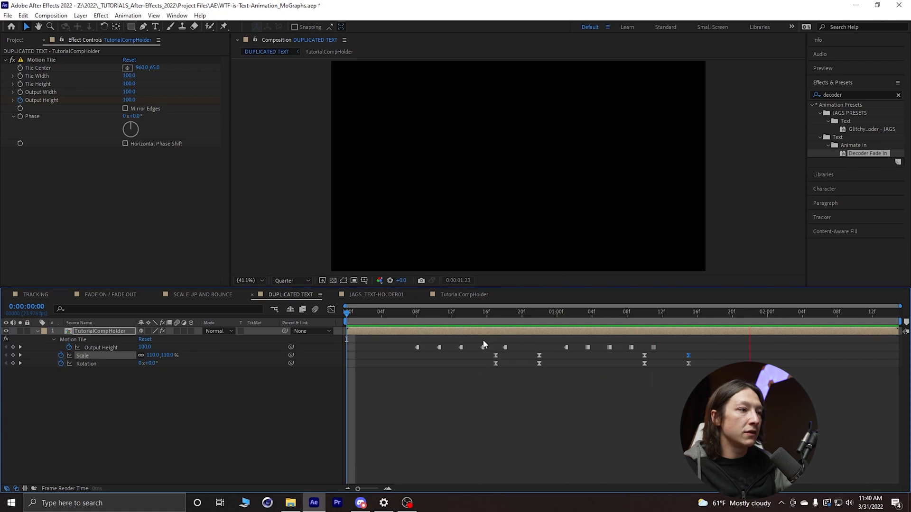
# Step: Move the first two pairs of Scale and Rotation keyframes earlier, to frames 12 and 17
pyautogui.moveTo(461, 322); pyautogui.dragTo(553, 375)
pyautogui.moveTo(494, 355); pyautogui.dragTo(445, 353)
pyautogui.moveTo(418, 321); pyautogui.dragTo(495, 334)
pyautogui.click(511, 363)
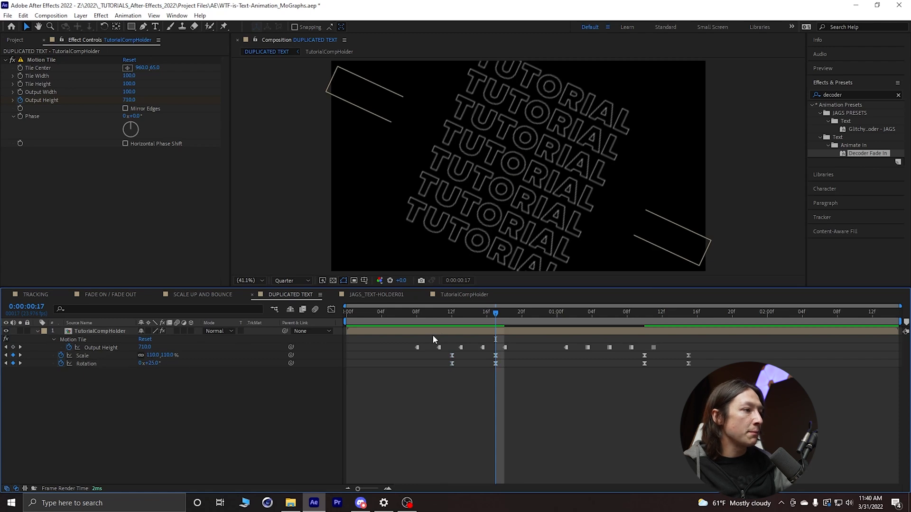
# Step: Set the Scale keyframe at 0:00:00:12 to 100%, and preview the animation
pyautogui.click(452, 312)
pyautogui.click(94, 357)
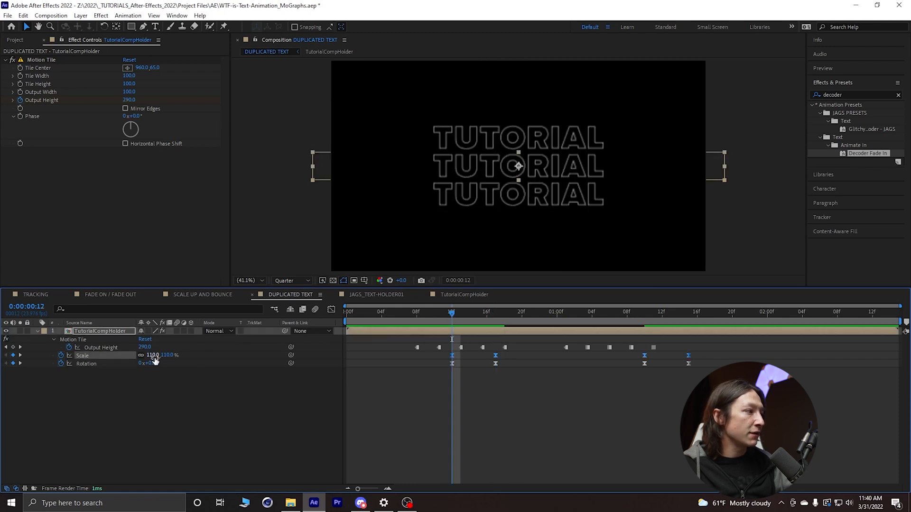
pyautogui.click(478, 357)
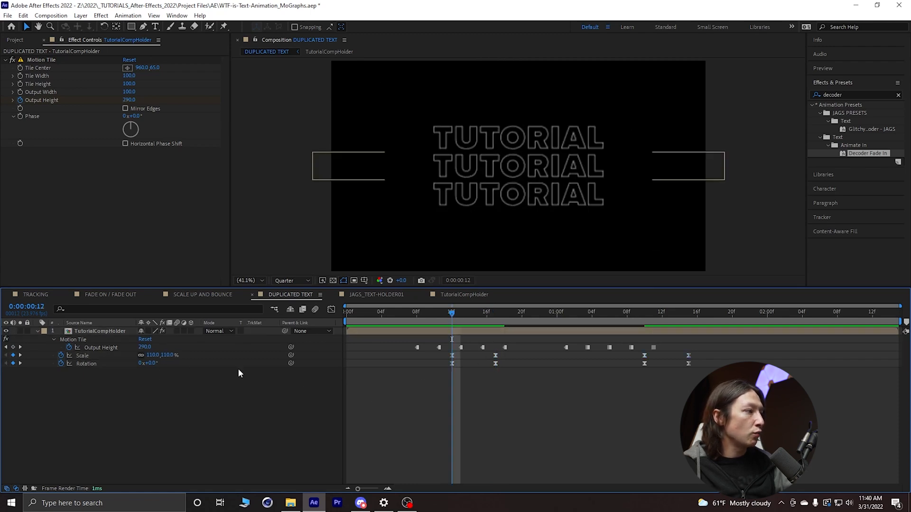
pyautogui.click(169, 354)
pyautogui.write('100')
pyautogui.press('Return')
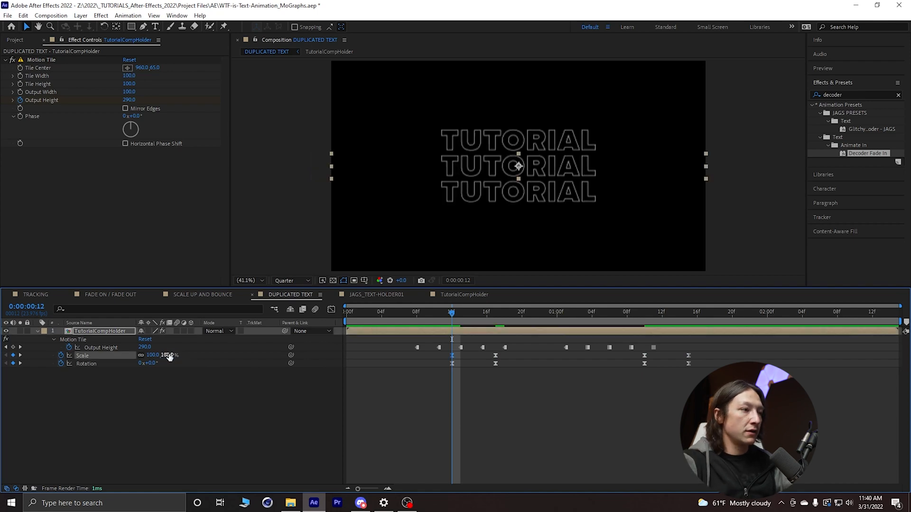
pyautogui.click(644, 315)
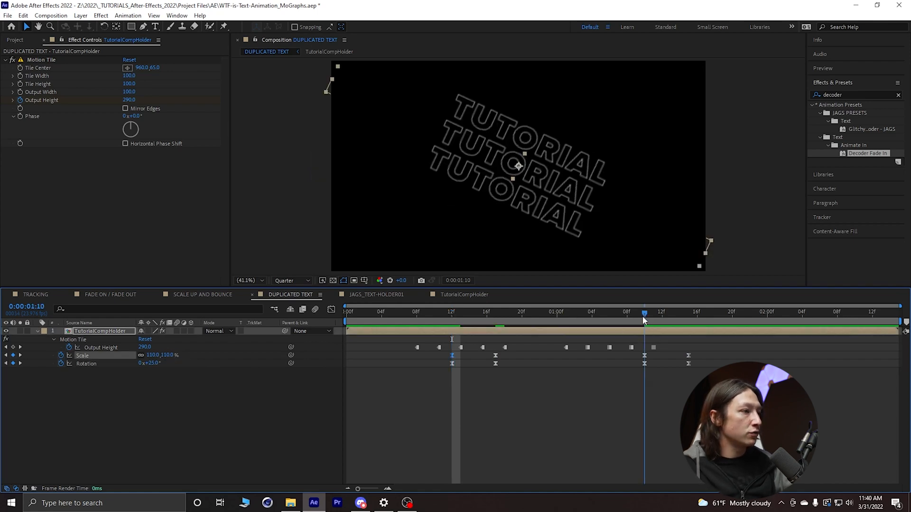
pyautogui.press('space')
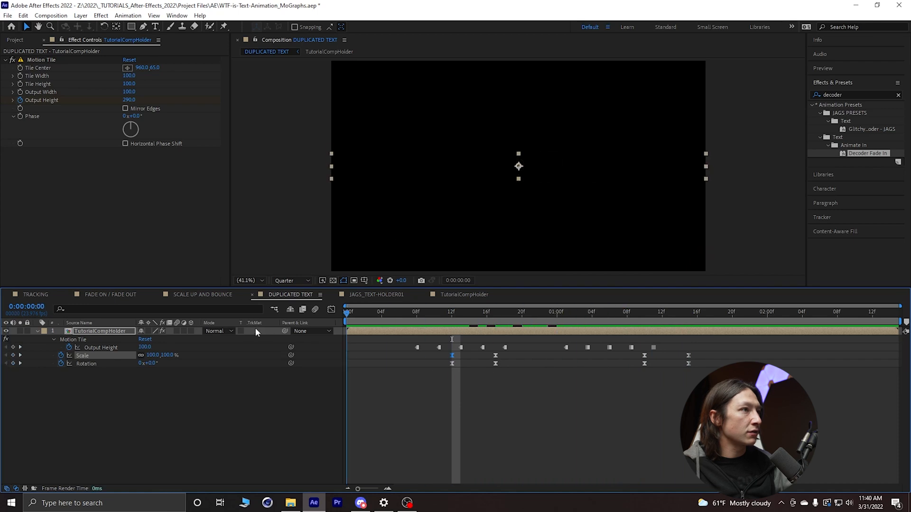